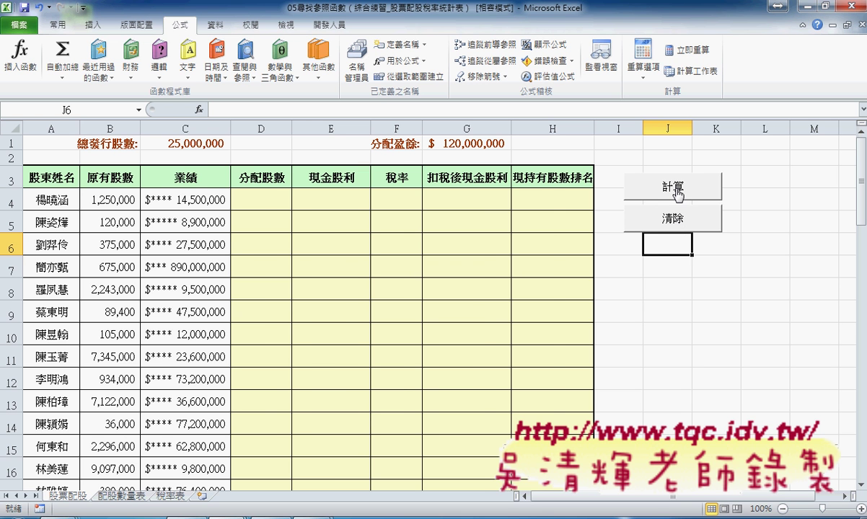
# Run the 計算 macro to fill columns D–H, then inspect D4's VLOOKUP formula.
pyautogui.click(676, 191)
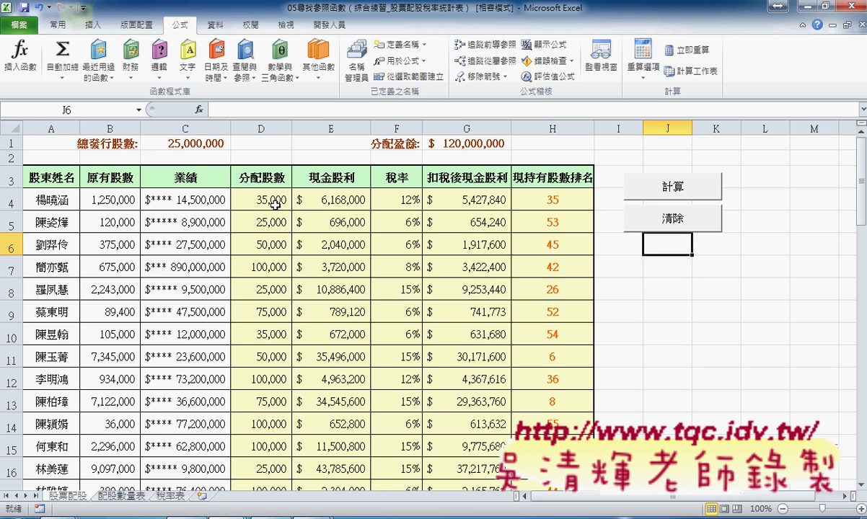
pyautogui.click(275, 205)
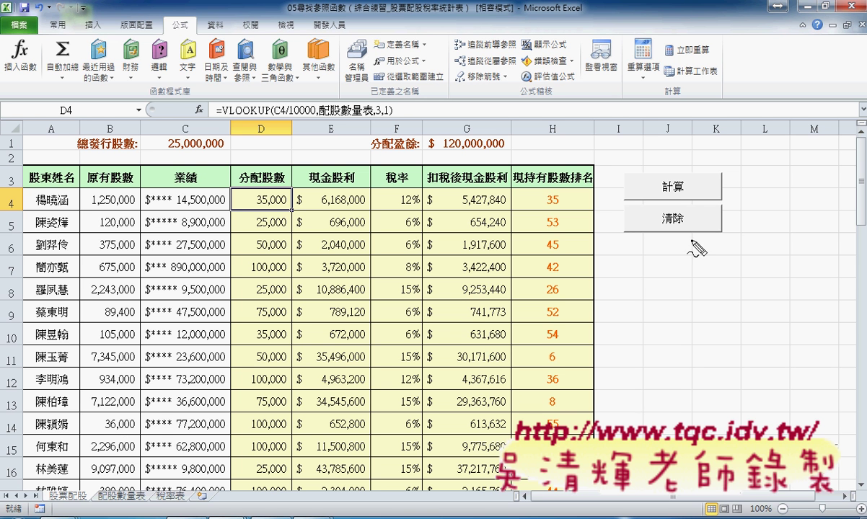
pyautogui.moveTo(689, 211); pyautogui.dragTo(689, 238)
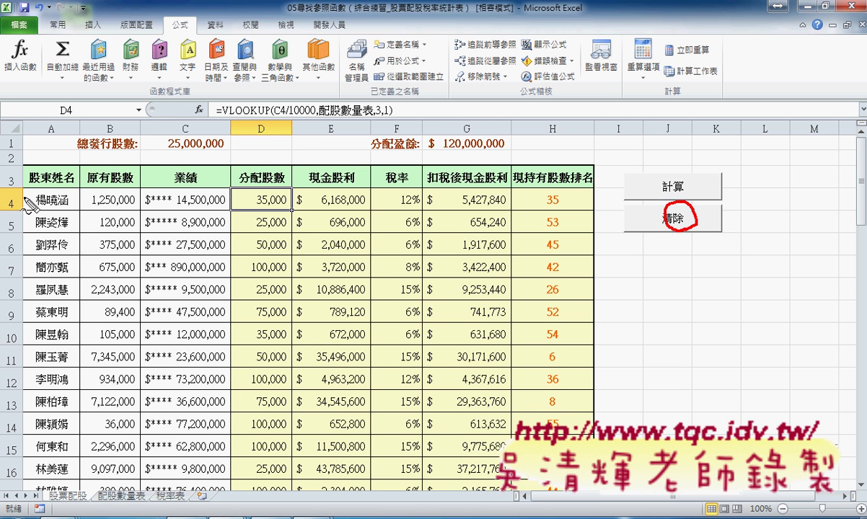
pyautogui.moveTo(17, 196)
pyautogui.mouseDown()
pyautogui.moveTo(15, 210)
pyautogui.moveTo(55, 253)
pyautogui.moveTo(59, 235)
pyautogui.mouseUp()
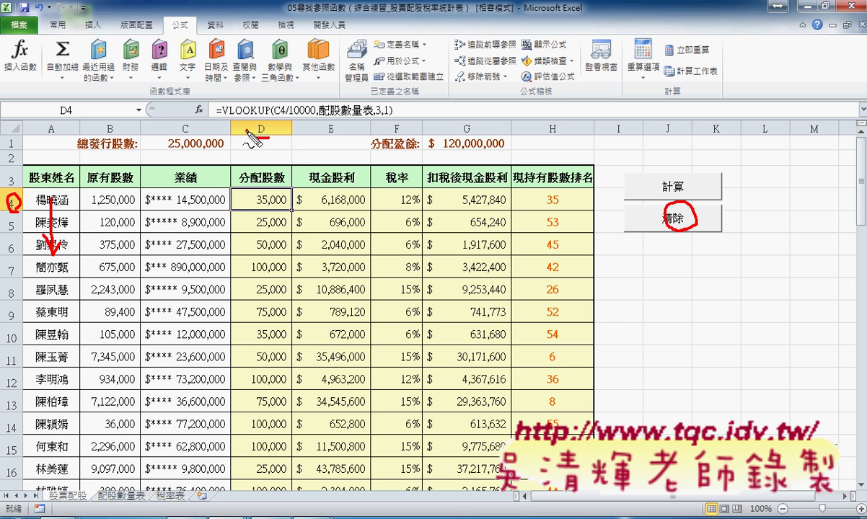
pyautogui.moveTo(254, 121); pyautogui.dragTo(244, 137)
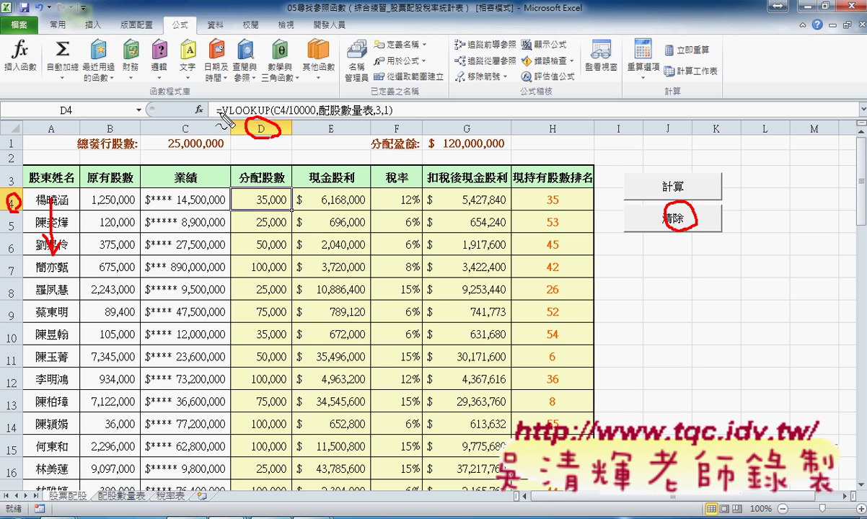
pyautogui.moveTo(216, 109)
pyautogui.mouseDown()
pyautogui.moveTo(224, 109)
pyautogui.moveTo(220, 134)
pyautogui.moveTo(237, 133)
pyautogui.mouseUp()
pyautogui.moveTo(252, 100)
pyautogui.mouseDown()
pyautogui.moveTo(252, 116)
pyautogui.moveTo(297, 123)
pyautogui.moveTo(308, 110)
pyautogui.moveTo(316, 117)
pyautogui.mouseUp()
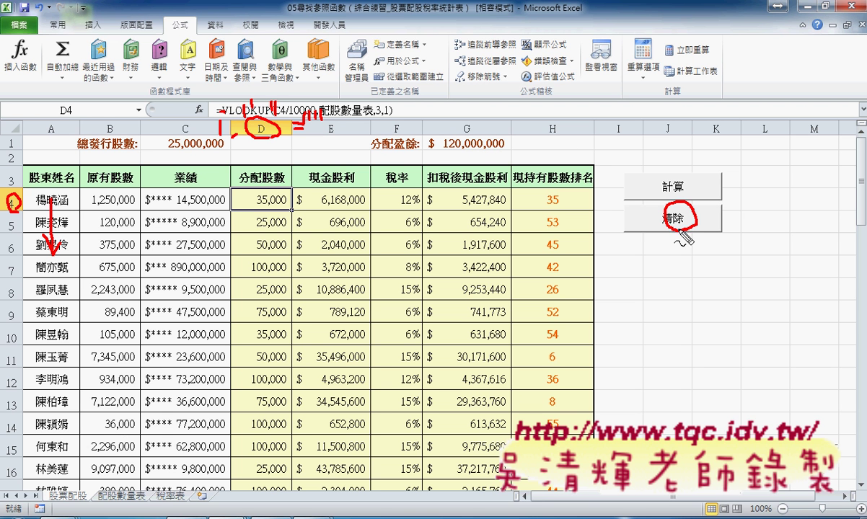
pyautogui.press('Escape')
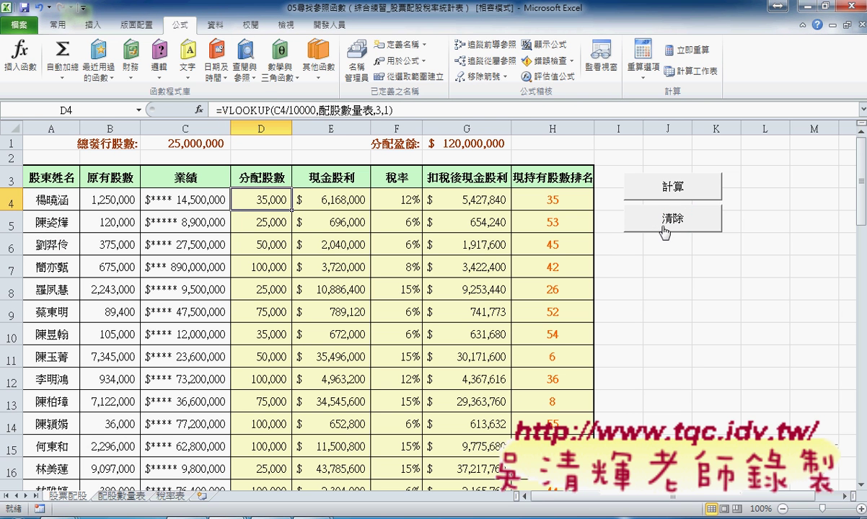
# Empty columns D–H with the 清除 button and open its assigned macro in the VBA editor.
pyautogui.click(667, 225)
pyautogui.rightClick(667, 220)
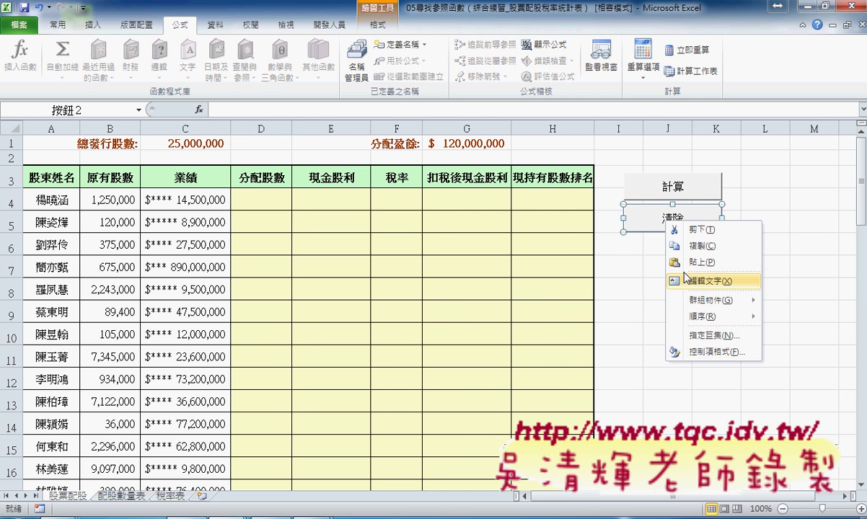
pyautogui.click(715, 336)
pyautogui.click(837, 255)
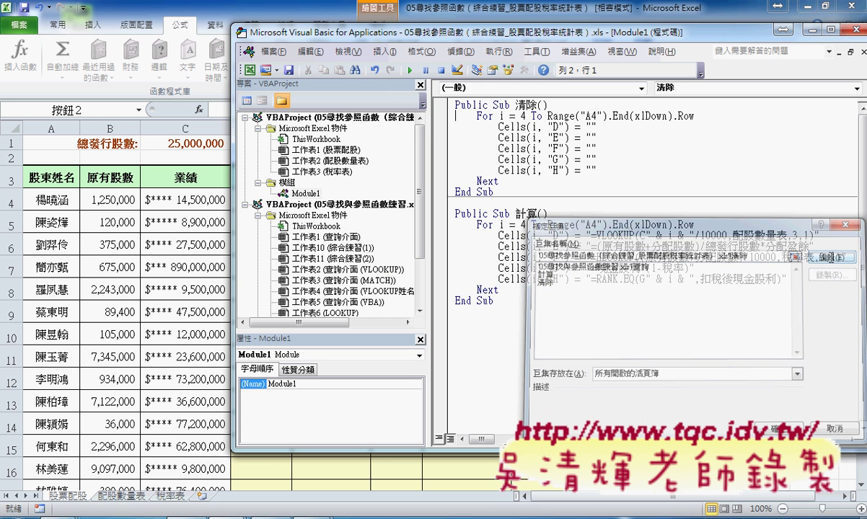
# Review the 清除 sub's loop: its ending-row range, the Next line and the empty D value.
pyautogui.click(384, 52)
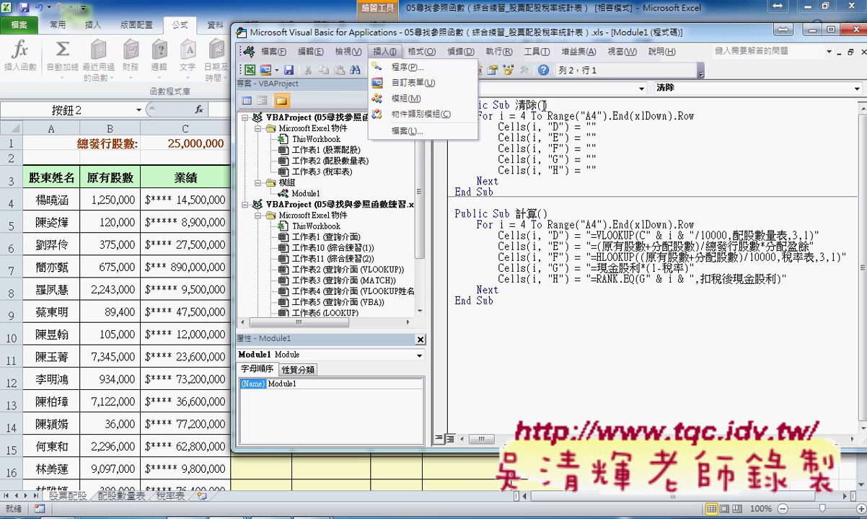
pyautogui.click(471, 113)
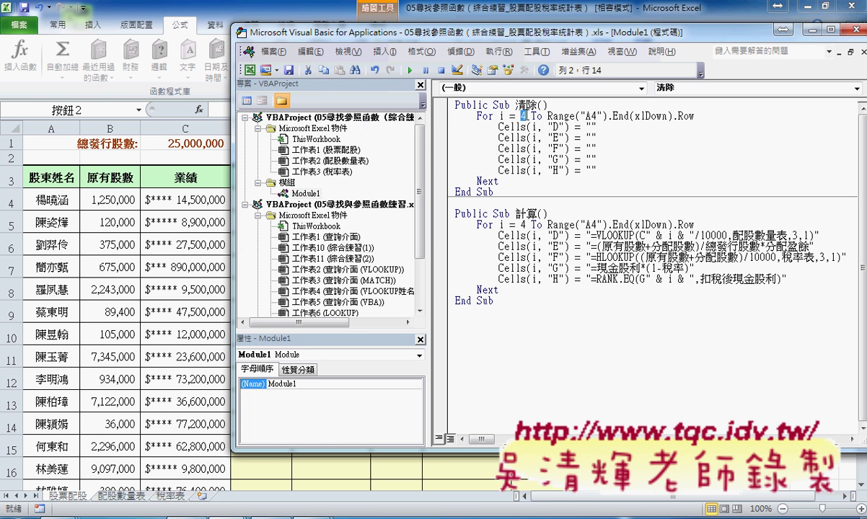
pyautogui.moveTo(547, 115); pyautogui.dragTo(706, 119)
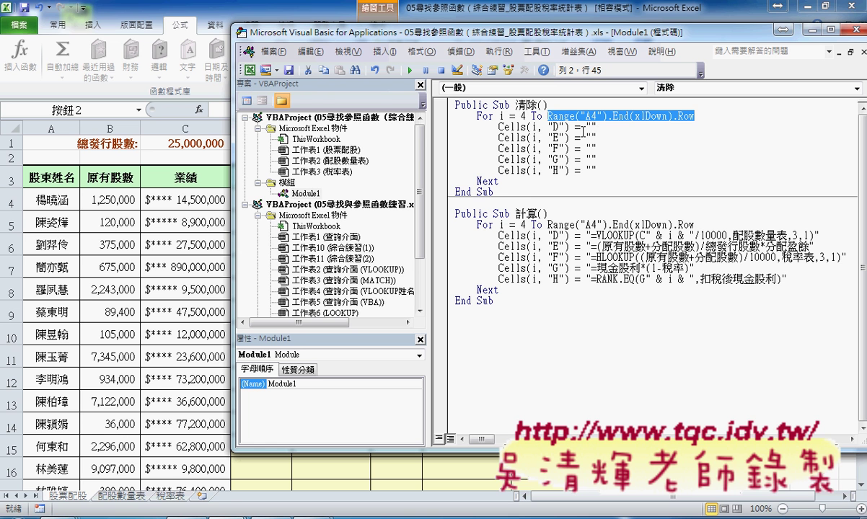
pyautogui.moveTo(498, 181); pyautogui.dragTo(478, 182)
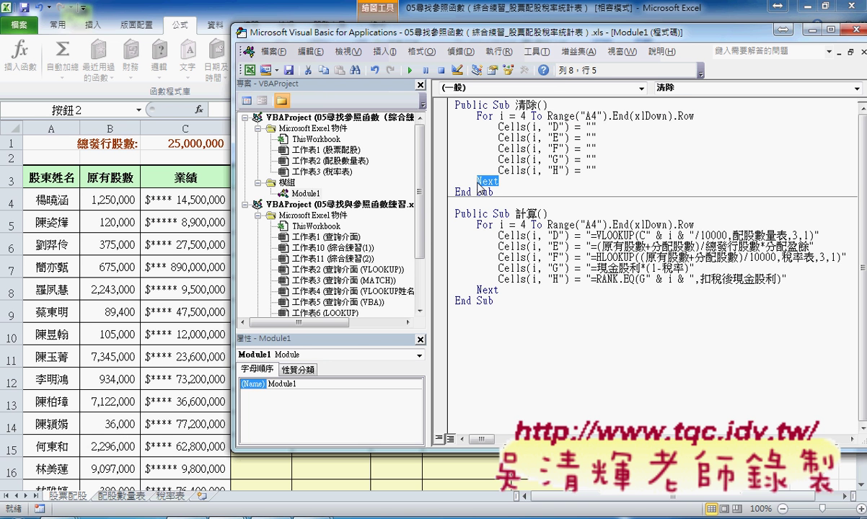
pyautogui.click(568, 127)
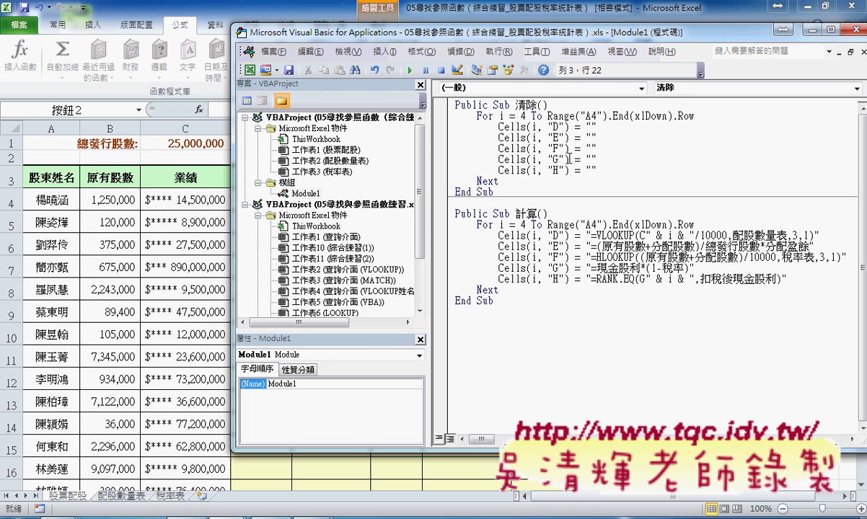
pyautogui.moveTo(585, 126); pyautogui.dragTo(598, 126)
pyautogui.moveTo(496, 192)
pyautogui.mouseDown()
pyautogui.moveTo(442, 110)
pyautogui.moveTo(418, 101)
pyautogui.mouseUp()
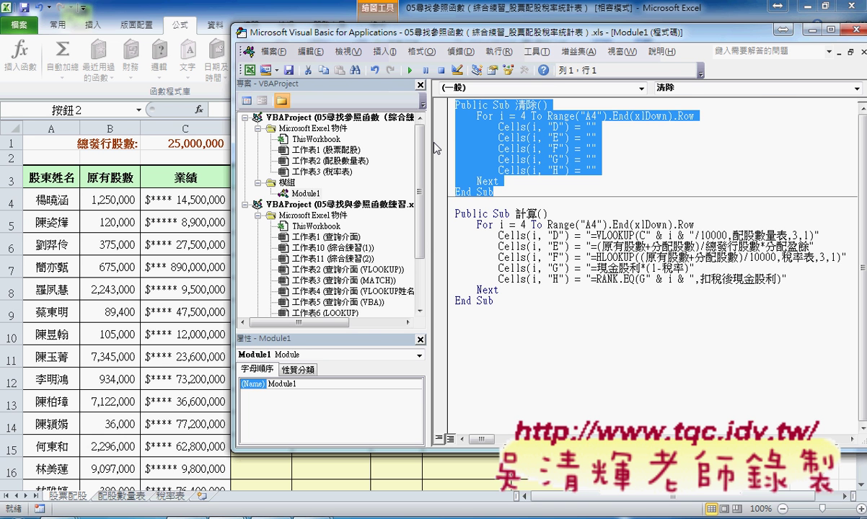
# Widen the code area and highlight the VLOOKUP formula the 計算 sub writes into column D.
pyautogui.moveTo(428, 134); pyautogui.dragTo(327, 129)
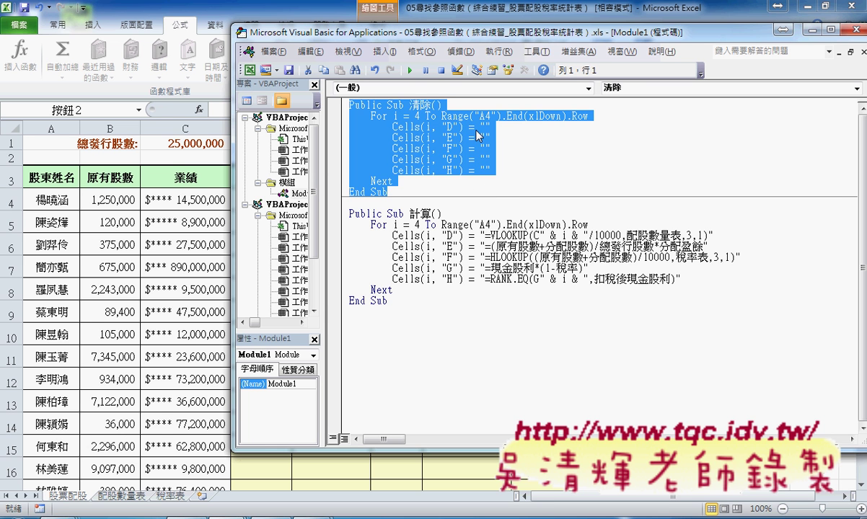
pyautogui.click(484, 126)
pyautogui.moveTo(484, 236); pyautogui.dragTo(709, 235)
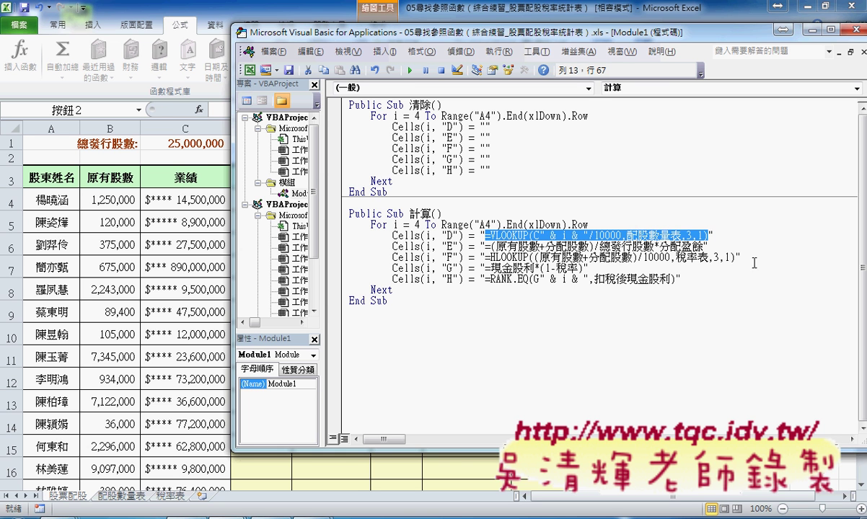
pyautogui.click(591, 268)
# Run the 計算 sub to refill columns D–H and bring the Excel worksheet back in front.
pyautogui.click(410, 71)
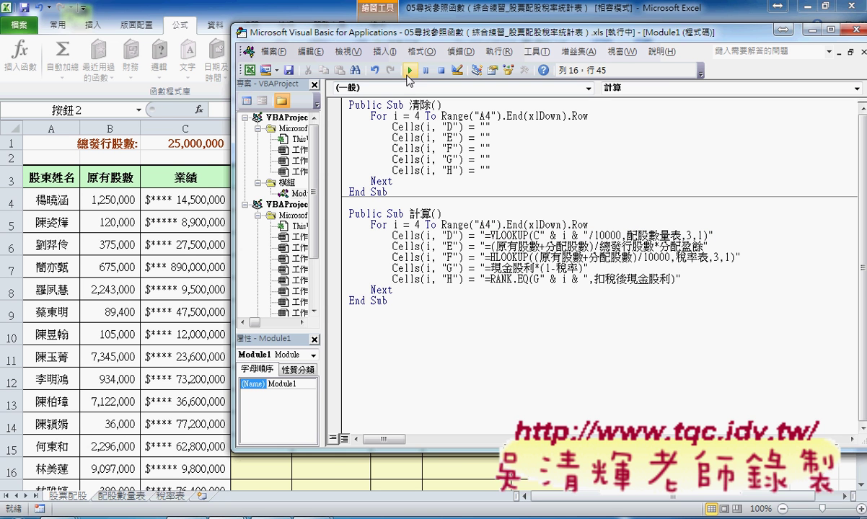
pyautogui.moveTo(497, 43); pyautogui.dragTo(637, 55)
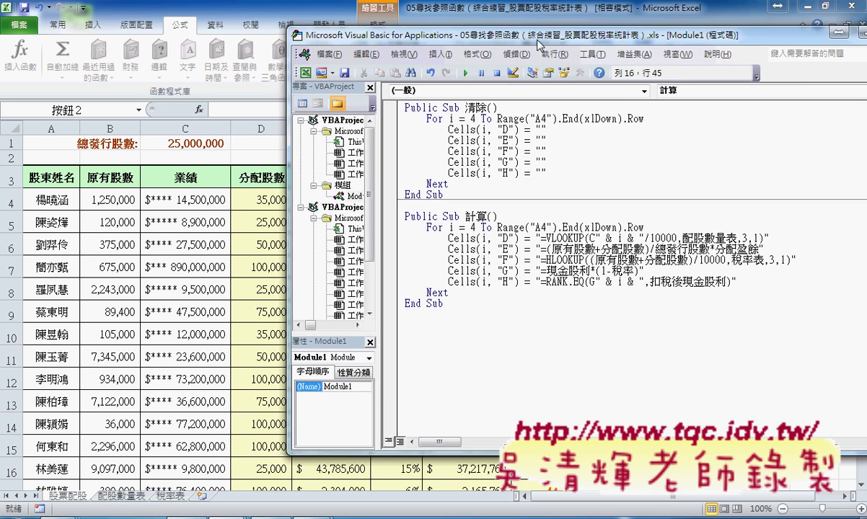
pyautogui.click(276, 199)
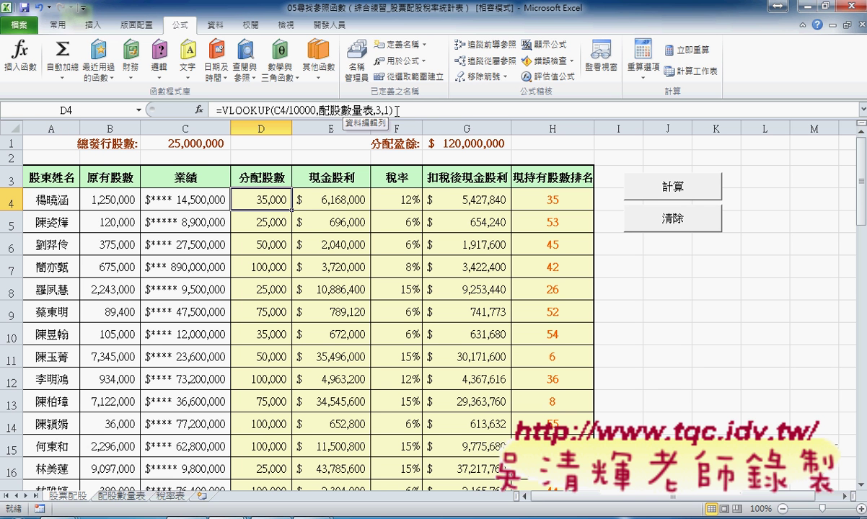
pyautogui.click(249, 217)
pyautogui.click(254, 194)
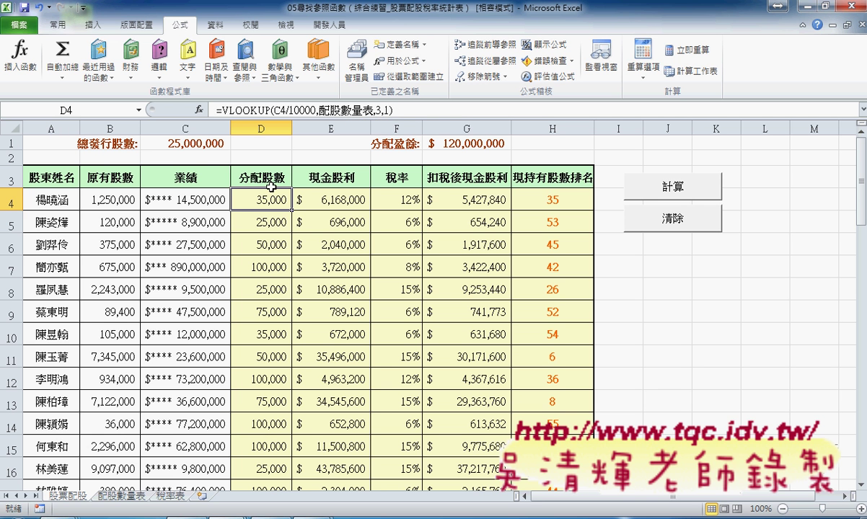
pyautogui.click(278, 222)
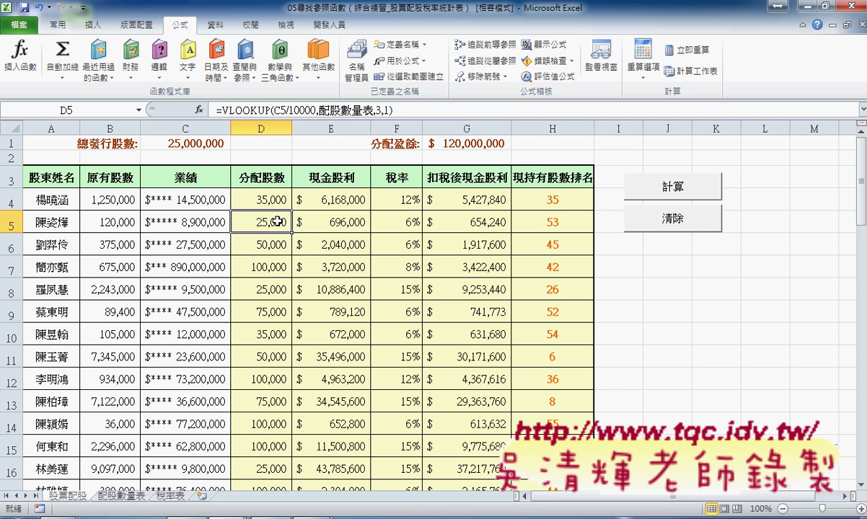
pyautogui.click(258, 194)
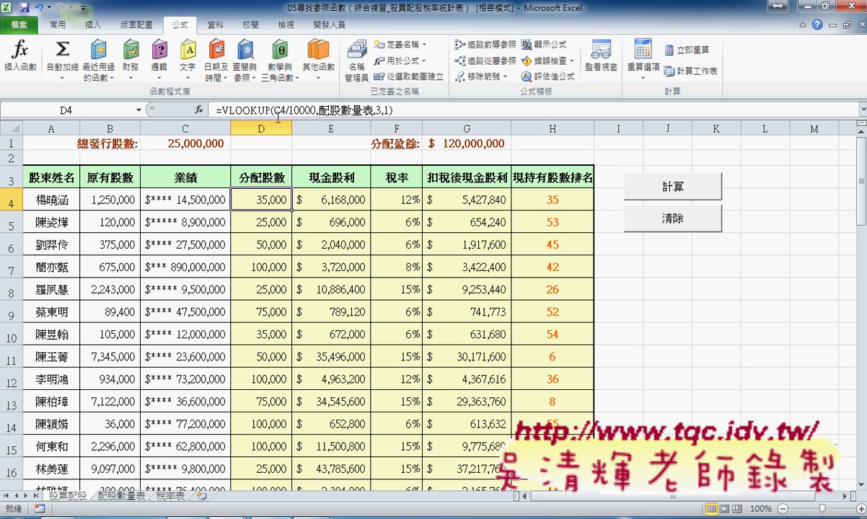
pyautogui.click(266, 220)
pyautogui.click(278, 245)
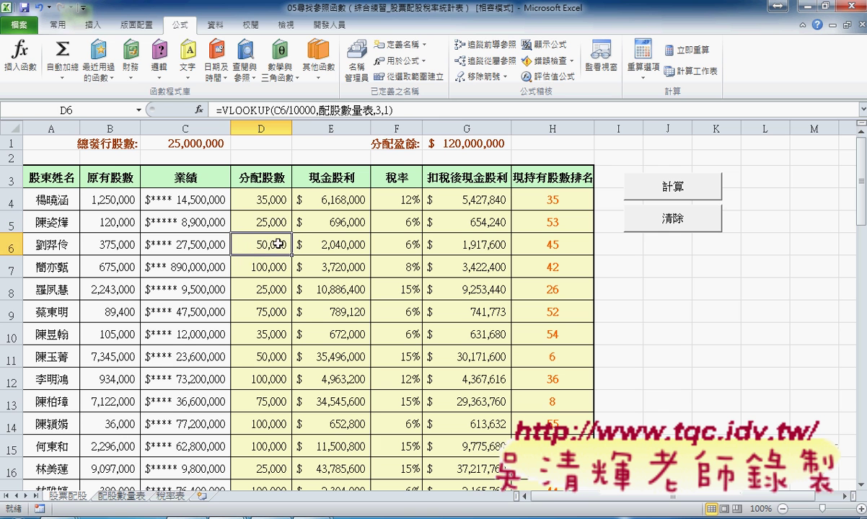
pyautogui.click(258, 197)
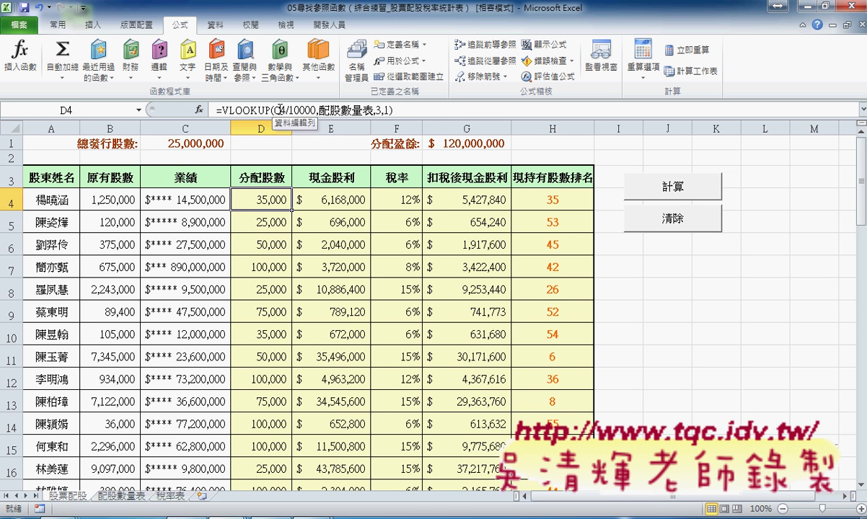
pyautogui.click(310, 196)
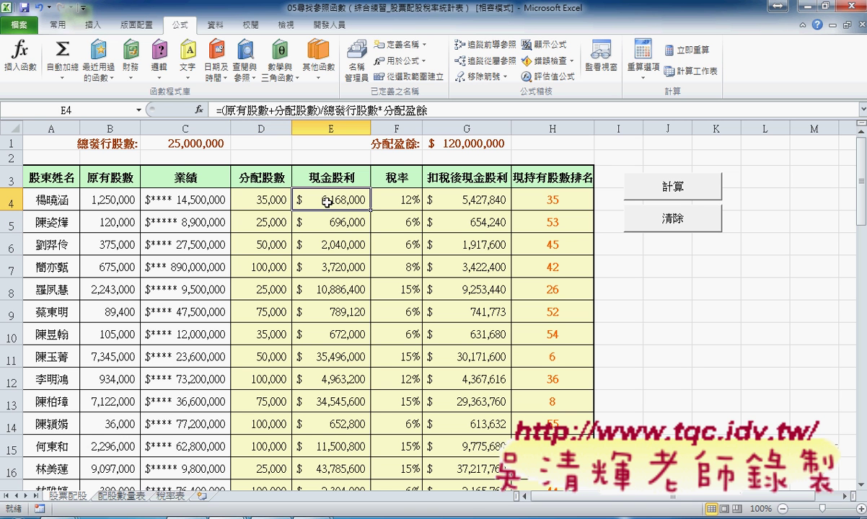
pyautogui.click(332, 227)
pyautogui.click(326, 201)
pyautogui.click(330, 223)
pyautogui.click(328, 202)
pyautogui.click(317, 213)
pyautogui.click(325, 191)
pyautogui.click(399, 202)
pyautogui.click(399, 221)
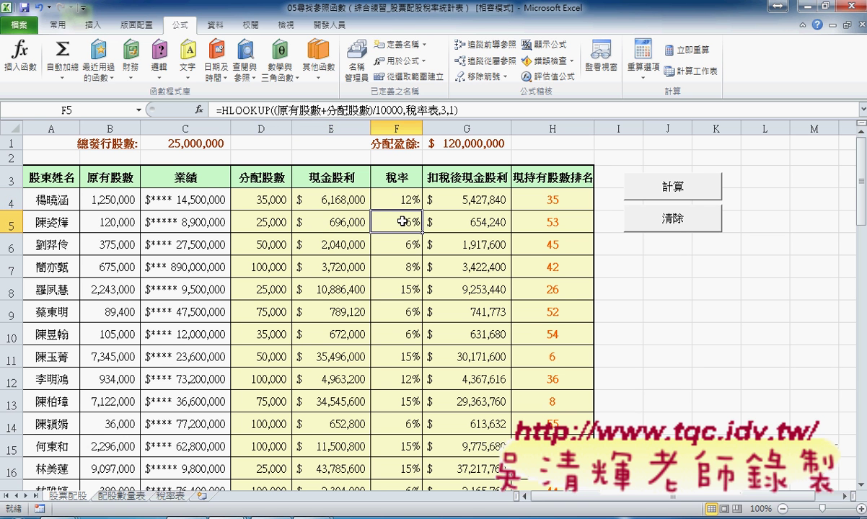
pyautogui.click(399, 202)
pyautogui.click(399, 223)
pyautogui.click(397, 202)
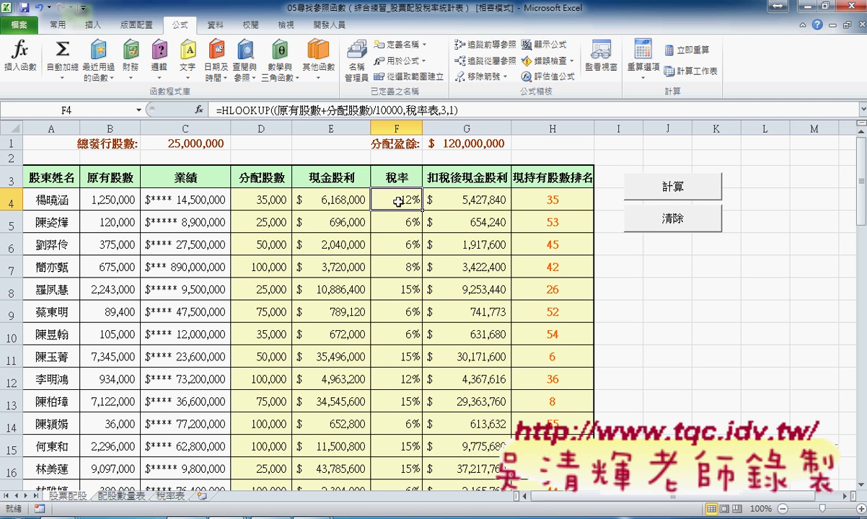
pyautogui.click(397, 217)
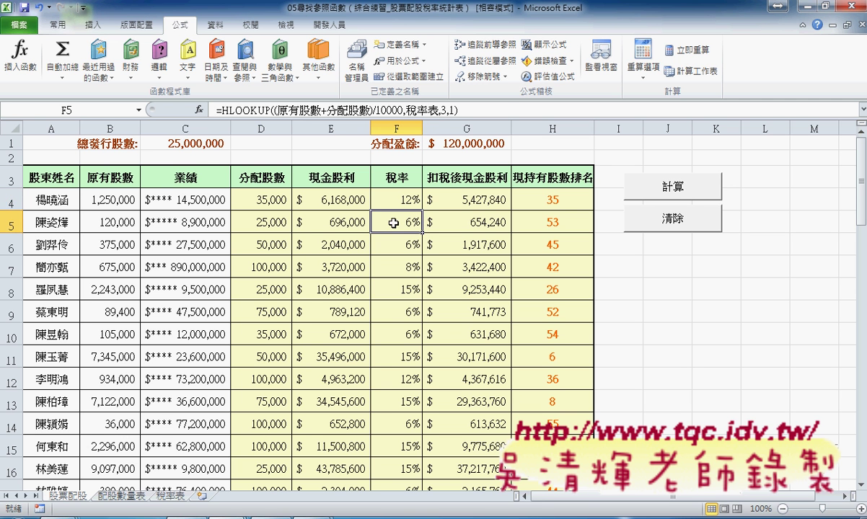
pyautogui.click(371, 194)
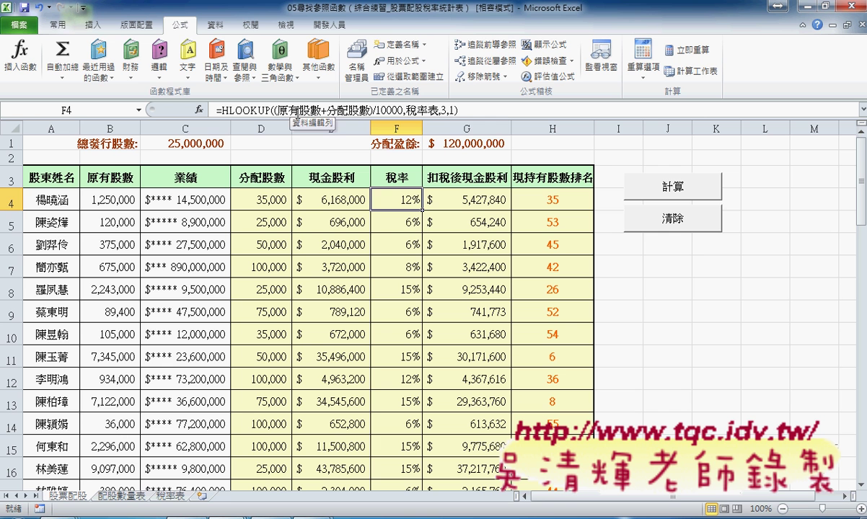
pyautogui.click(386, 220)
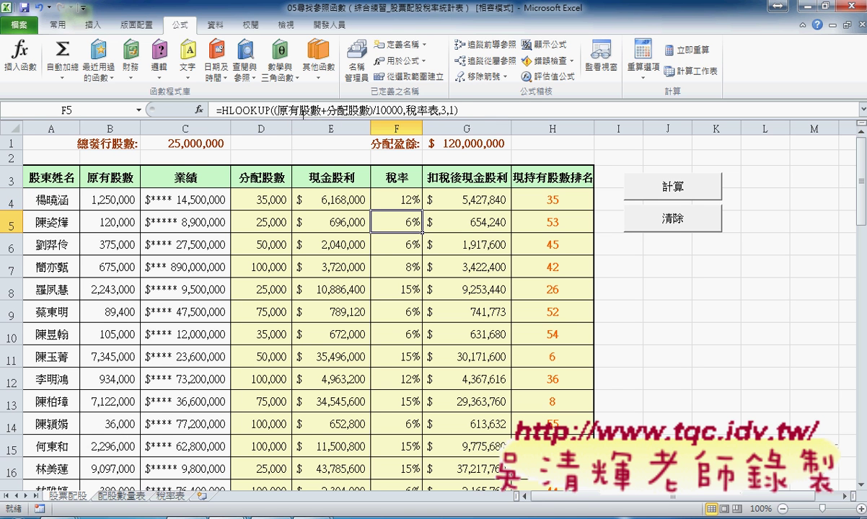
pyautogui.click(453, 189)
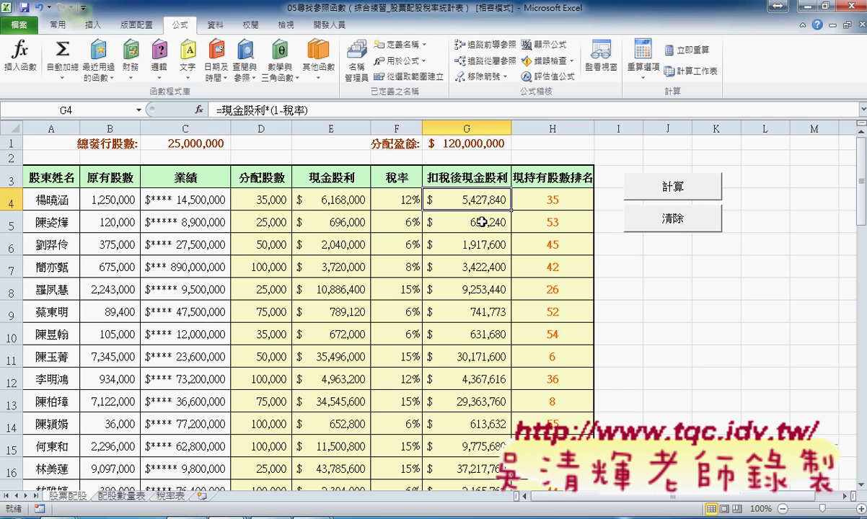
pyautogui.click(453, 211)
pyautogui.click(455, 191)
pyautogui.click(457, 210)
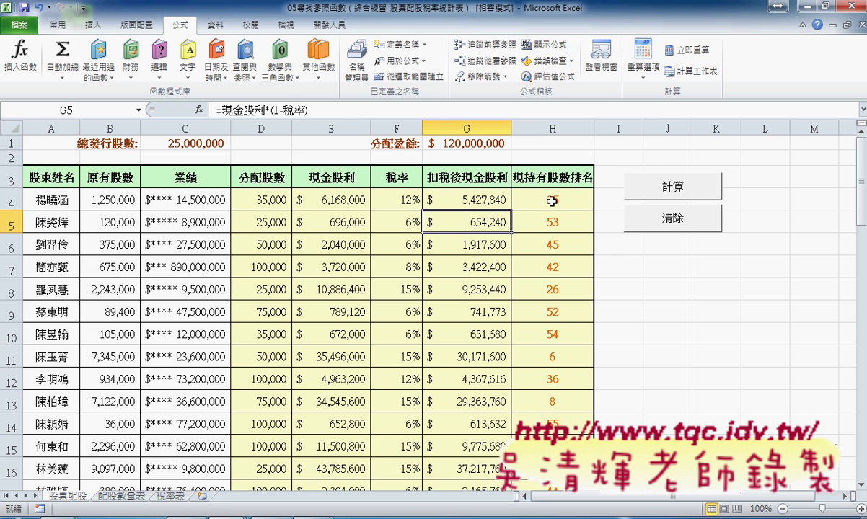
pyautogui.click(551, 201)
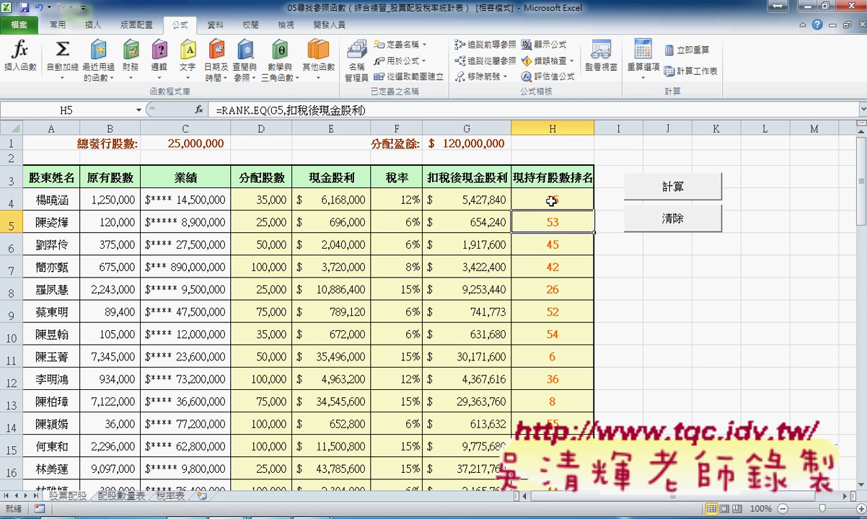
pyautogui.click(552, 196)
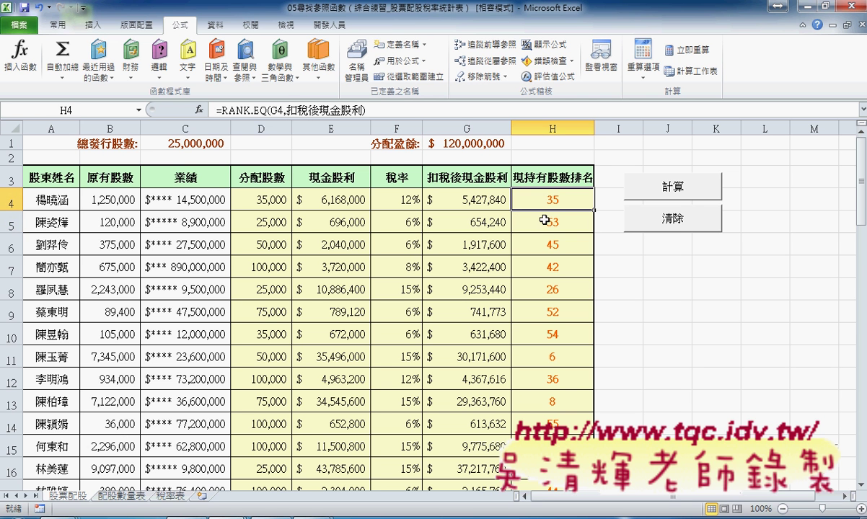
pyautogui.click(514, 222)
pyautogui.click(513, 197)
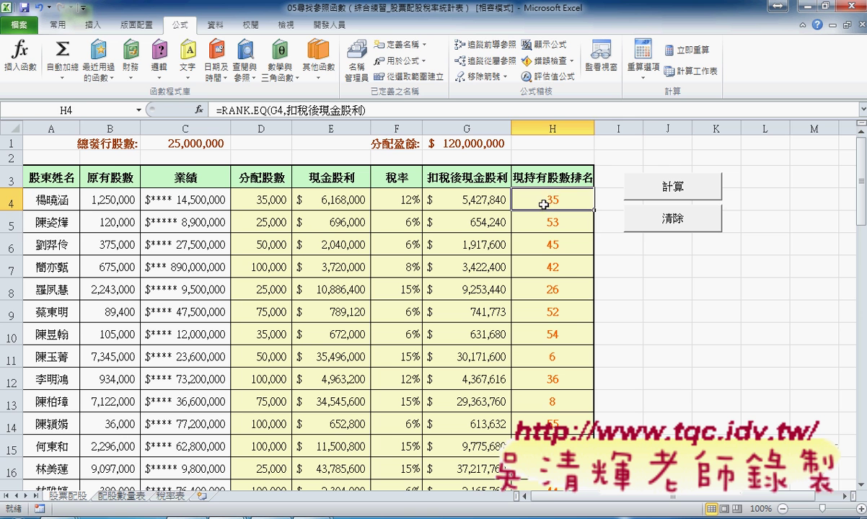
pyautogui.click(252, 190)
pyautogui.click(539, 203)
# Copy D4's formula =VLOOKUP(C4/10000,配股數量表,3,1) from the formula bar, leaving the cell unchanged.
pyautogui.click(245, 191)
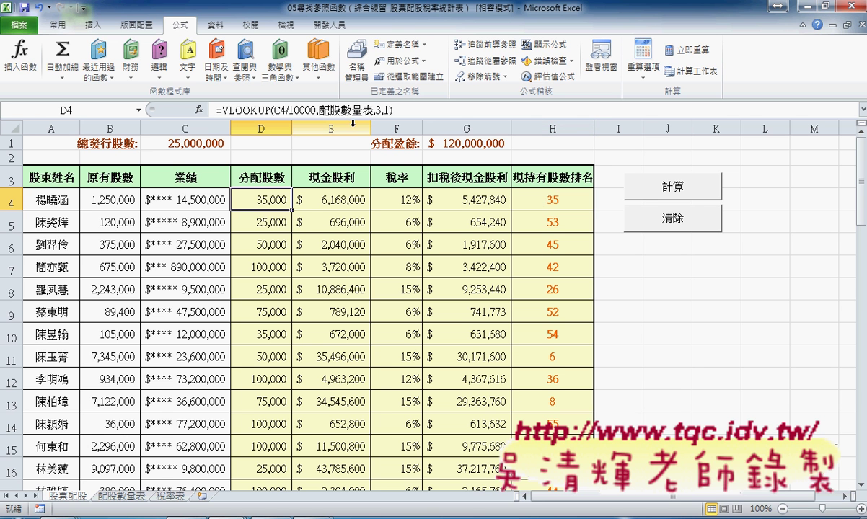
pyautogui.moveTo(393, 110); pyautogui.dragTo(212, 110)
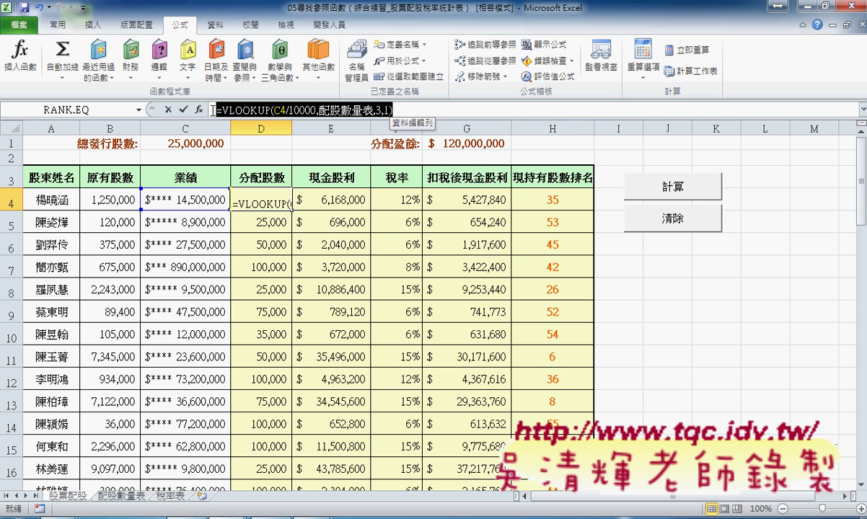
pyautogui.rightClick(265, 110)
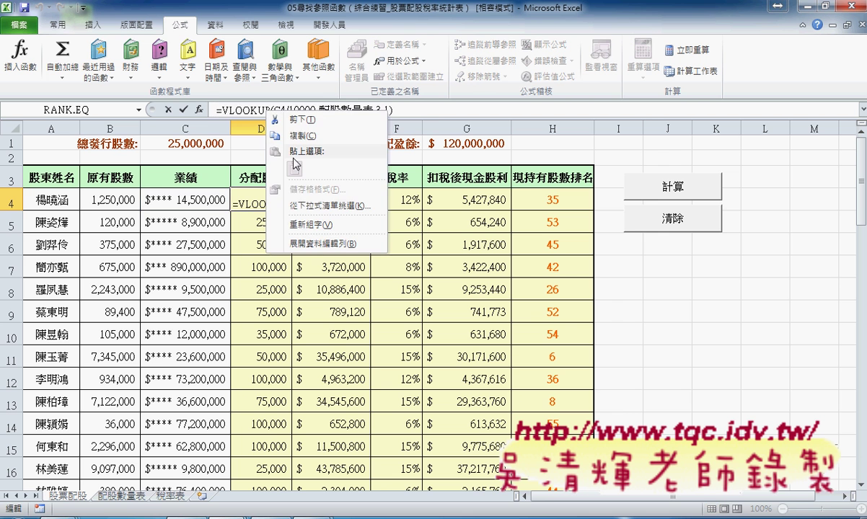
pyautogui.click(291, 135)
pyautogui.press('Escape')
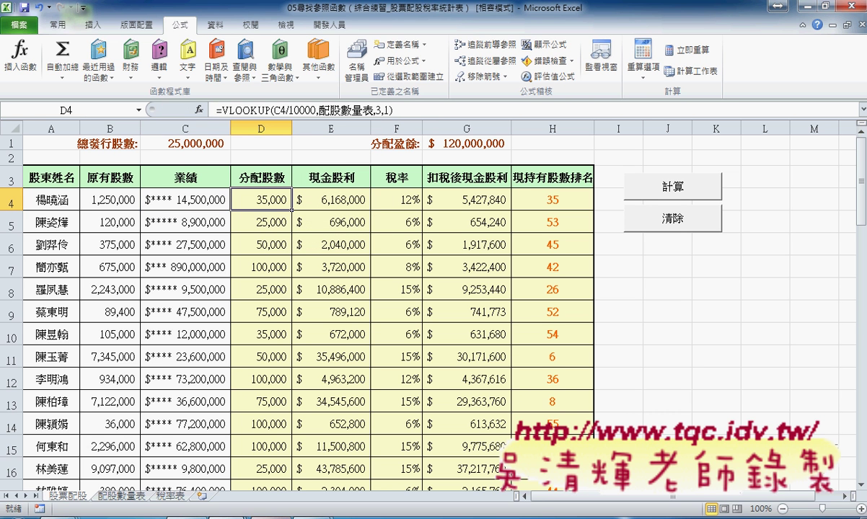
# In the VBA editor, paste the copied VLOOKUP formula over the 計算 sub's column D formula string.
pyautogui.moveTo(235, 518)
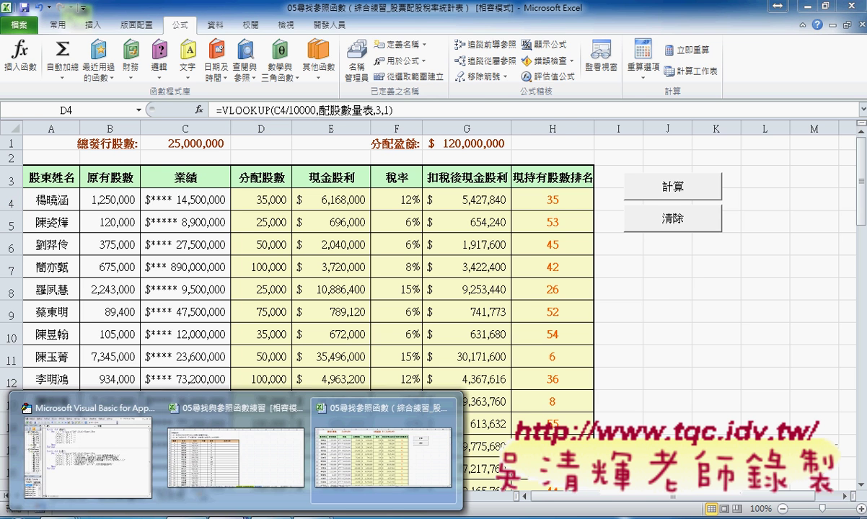
pyautogui.click(88, 447)
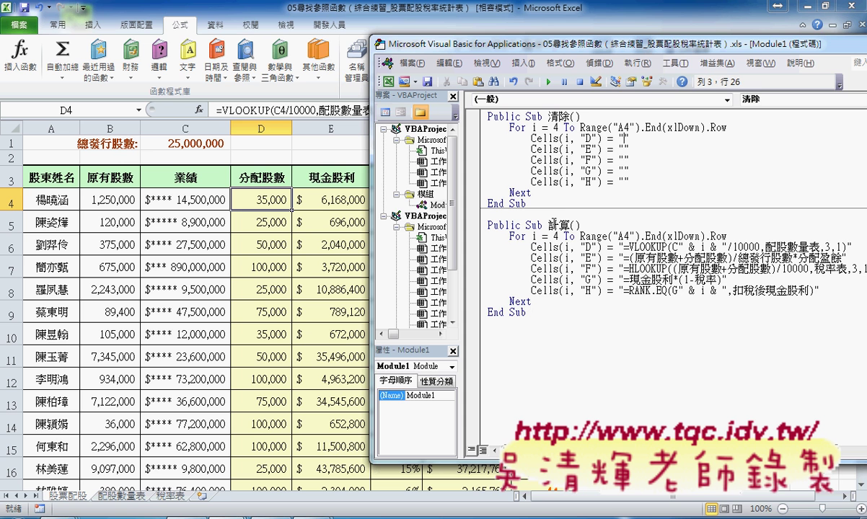
pyautogui.moveTo(549, 44); pyautogui.dragTo(409, 51)
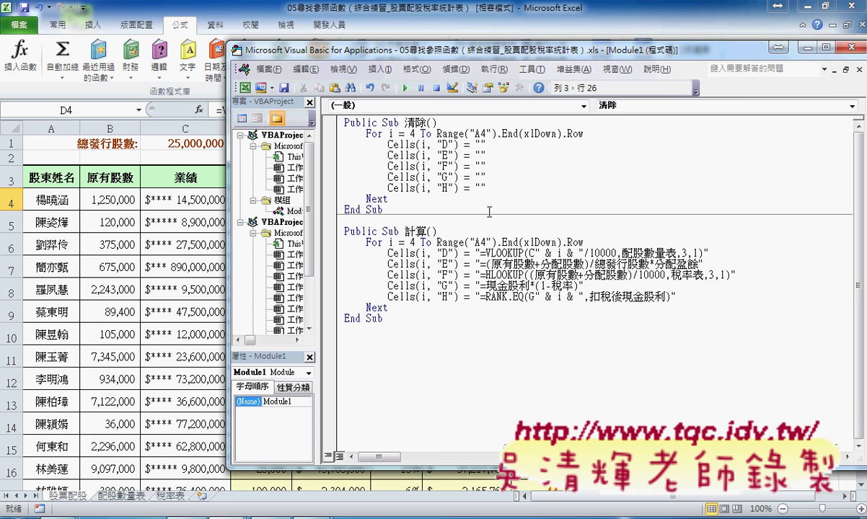
pyautogui.moveTo(481, 253); pyautogui.dragTo(703, 252)
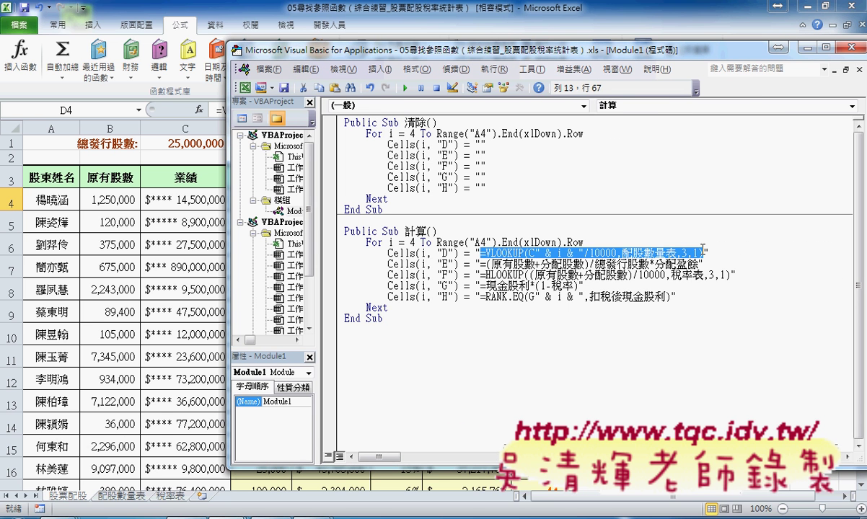
pyautogui.hotkey('ctrl', 'v')
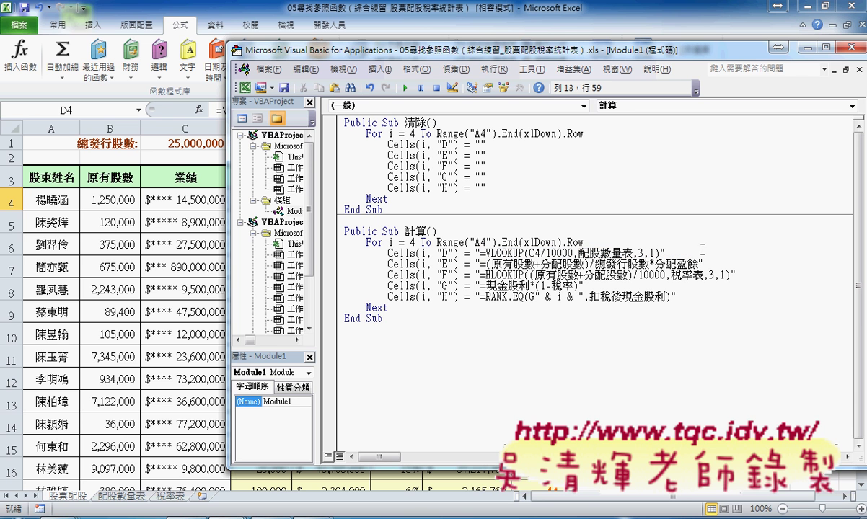
# Replace the fixed row 4 in the C reference with the " & i & " row variable.
pyautogui.moveTo(541, 253); pyautogui.dragTo(534, 253)
pyautogui.write('"')
pyautogui.write('"')
pyautogui.press('Left')
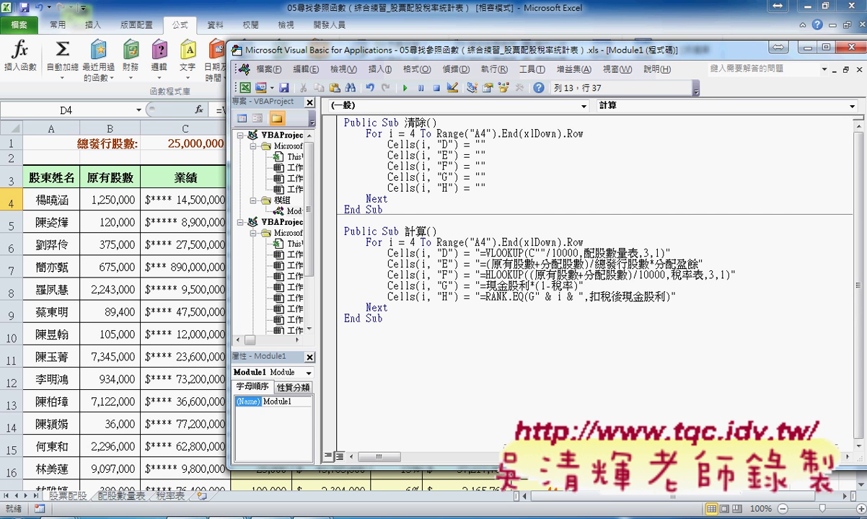
pyautogui.write('&')
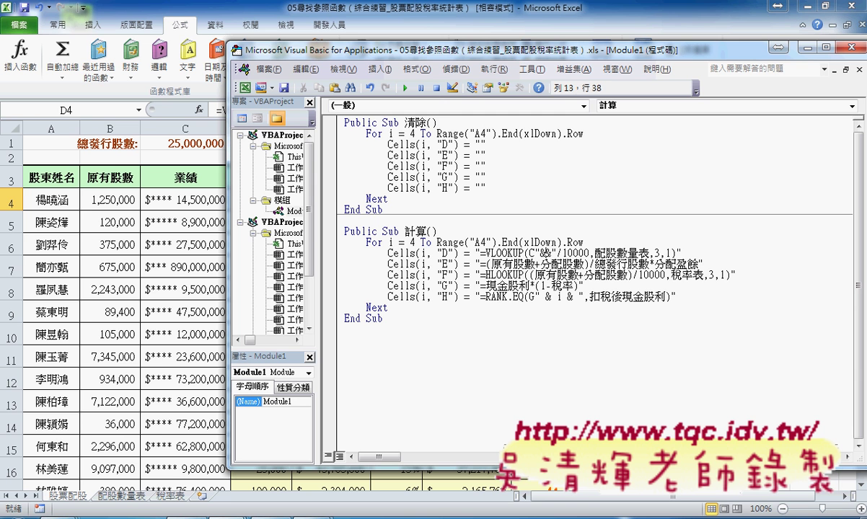
pyautogui.write('i&')
pyautogui.click(540, 253)
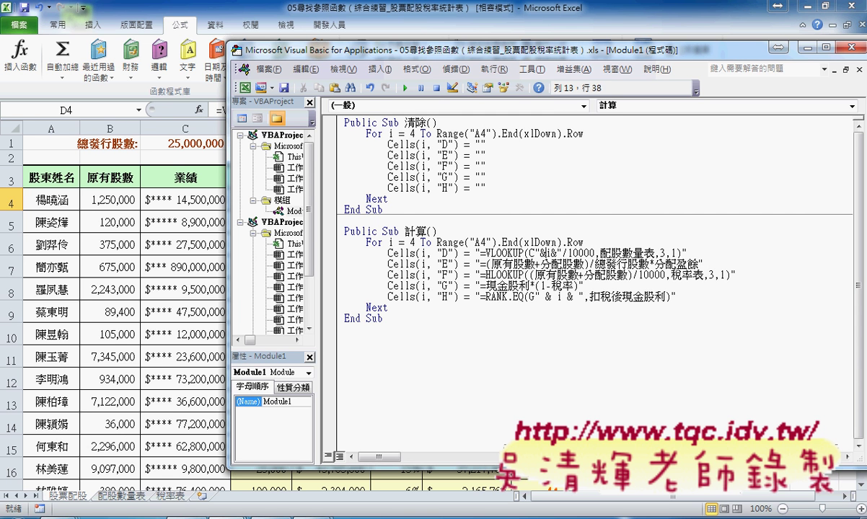
pyautogui.press('Right')
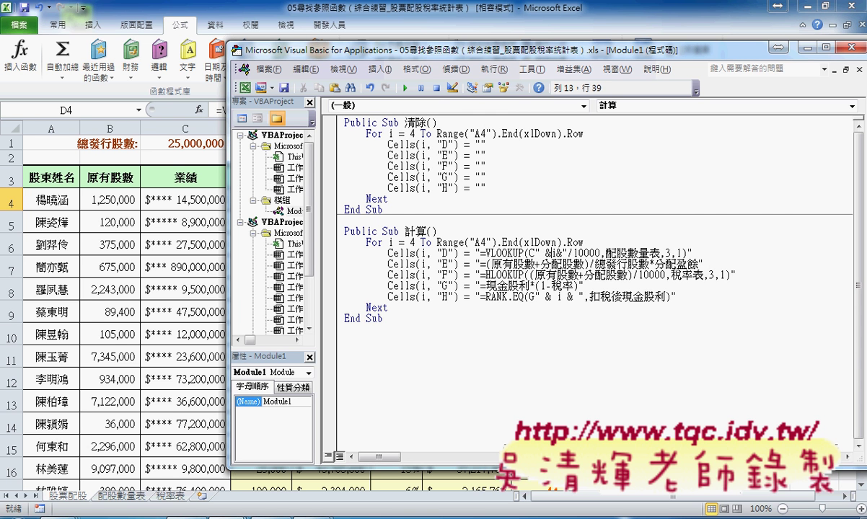
pyautogui.press('Right')
pyautogui.press('Right')
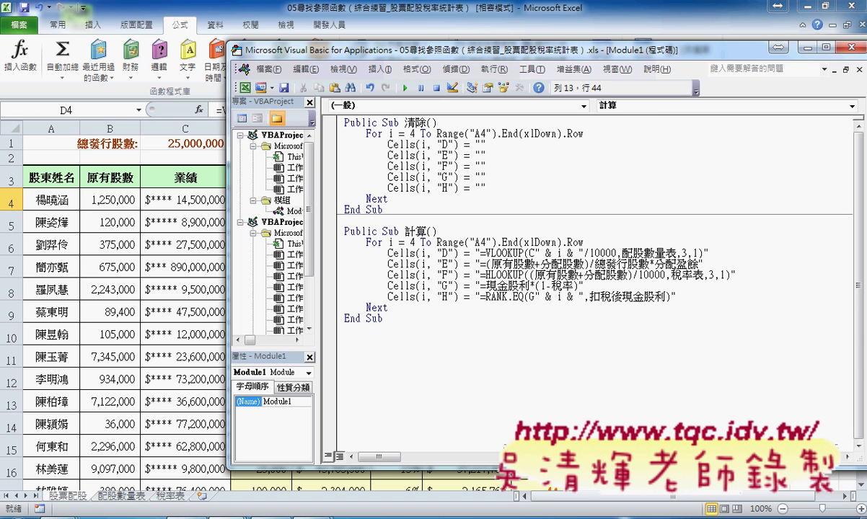
pyautogui.moveTo(533, 253); pyautogui.dragTo(581, 254)
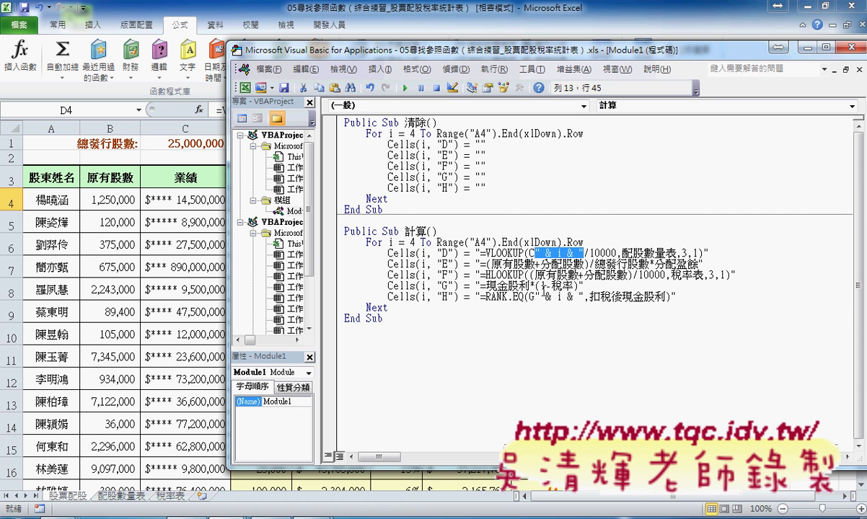
# Restore the " & i & " row variable after G in the RANK.EQ line.
pyautogui.moveTo(534, 297); pyautogui.dragTo(582, 296)
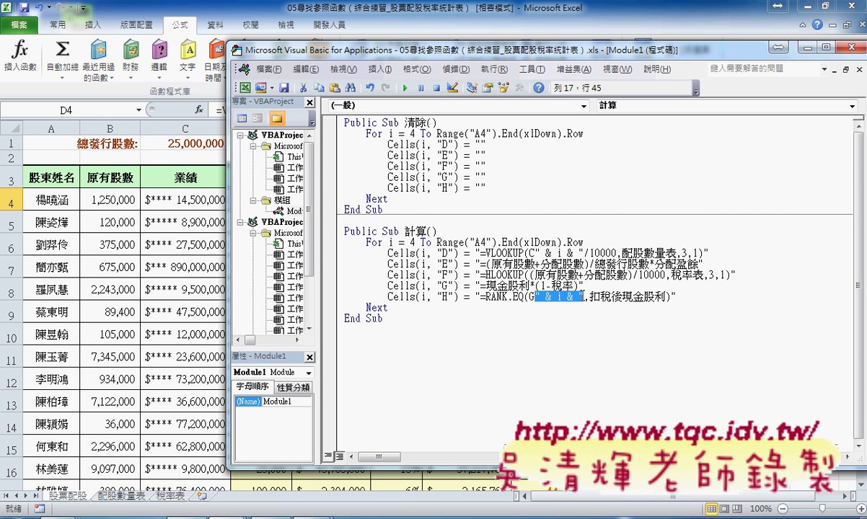
pyautogui.write('4')
pyautogui.press('BackSpace')
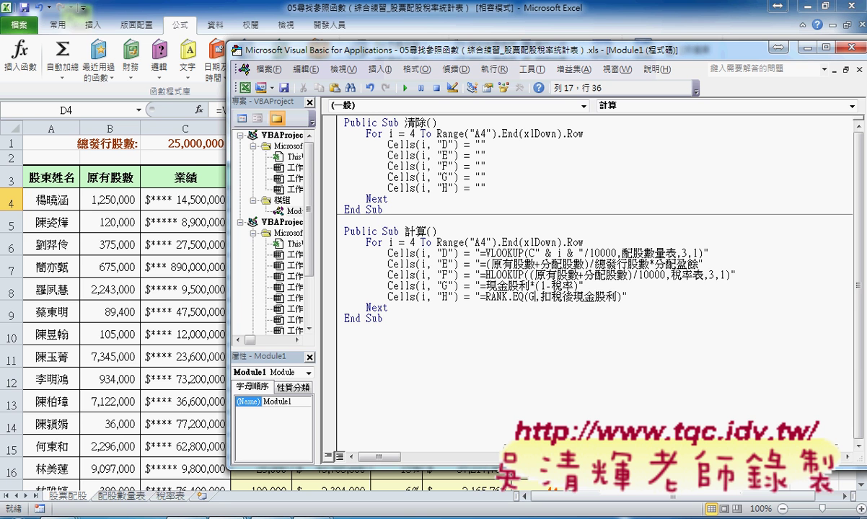
pyautogui.hotkey('ctrl', 'v')
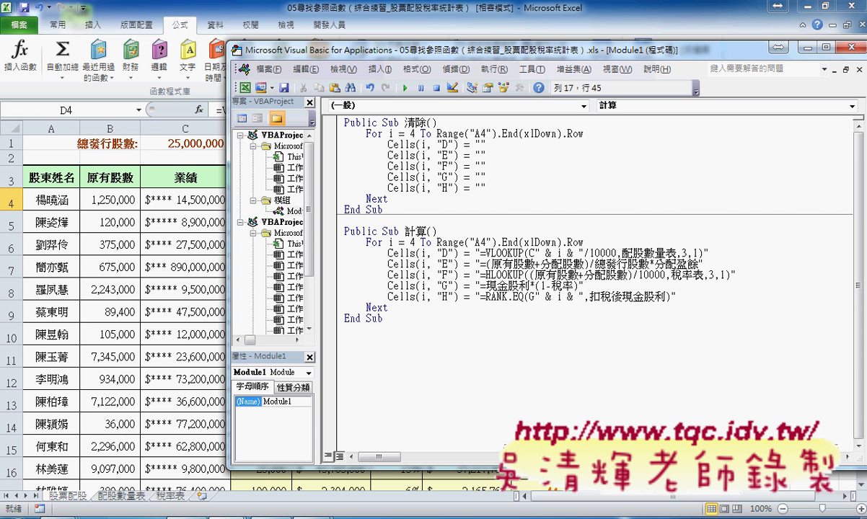
# In Excel, clear D–H with 清除, then rerun 計算 to refill them (35,000 shares, rank 35).
pyautogui.click(575, 335)
pyautogui.click(177, 307)
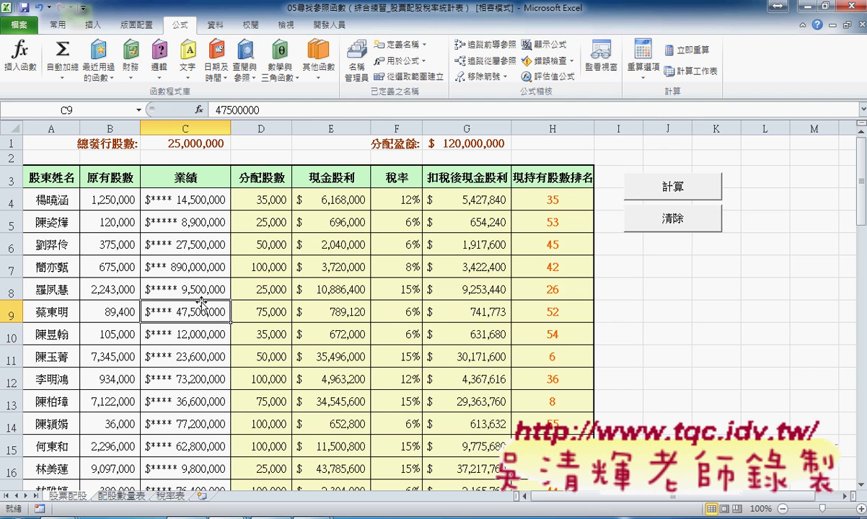
pyautogui.click(716, 228)
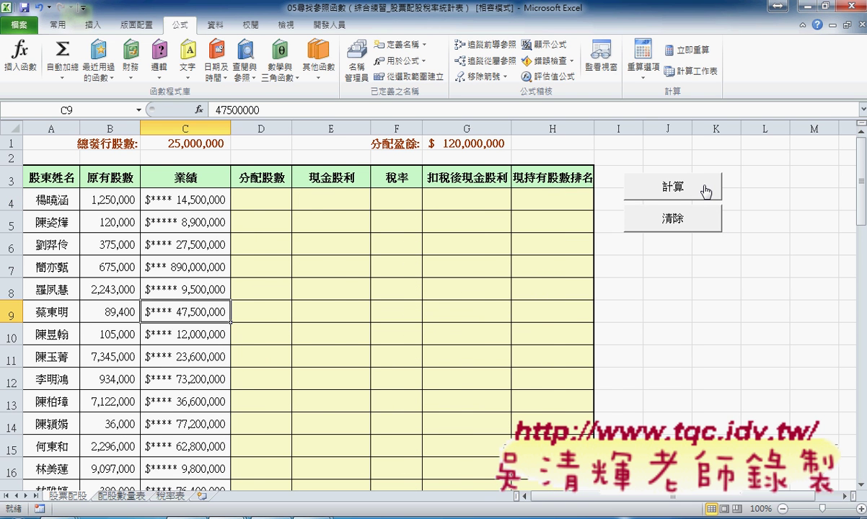
pyautogui.click(706, 190)
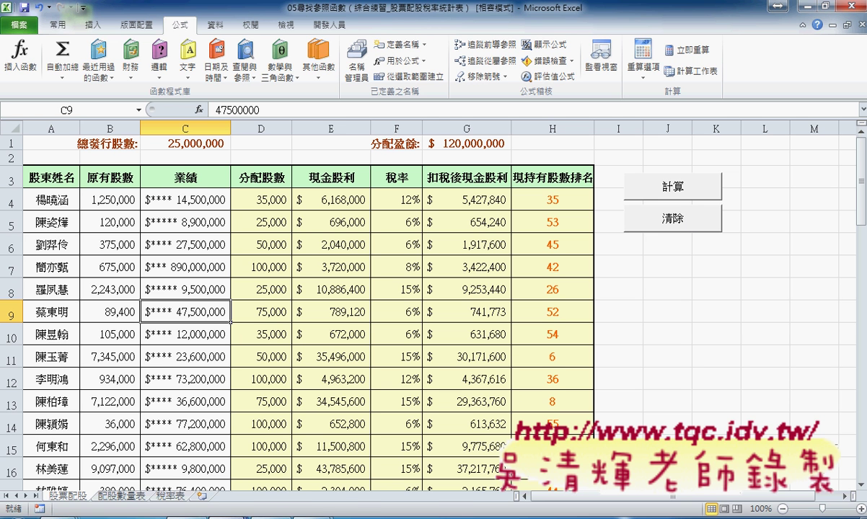
pyautogui.moveTo(238, 518)
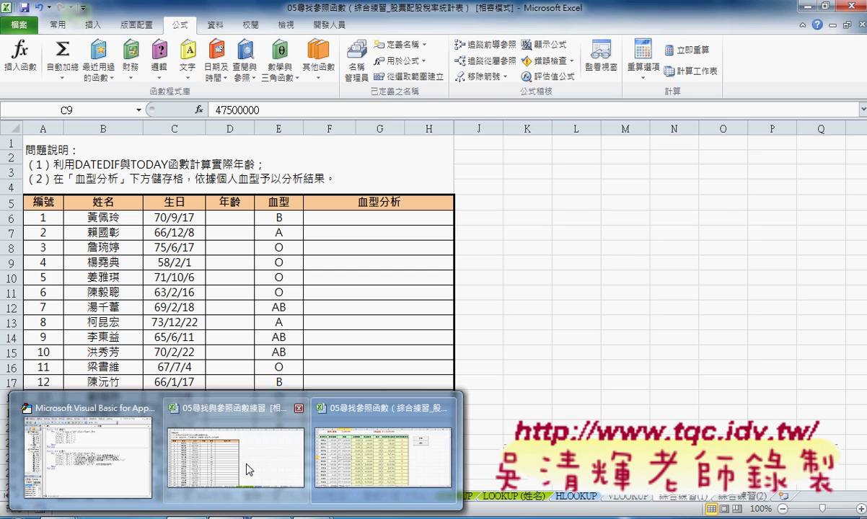
# Open the 05尋找與參照函數練習 workbook and mark the birth date, D6 and F6 with pen annotations, then erase them.
pyautogui.click(248, 471)
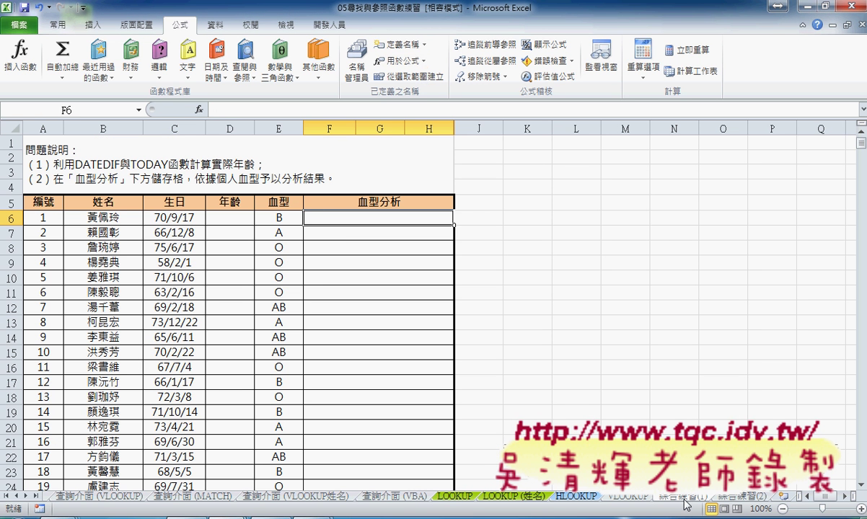
pyautogui.click(231, 217)
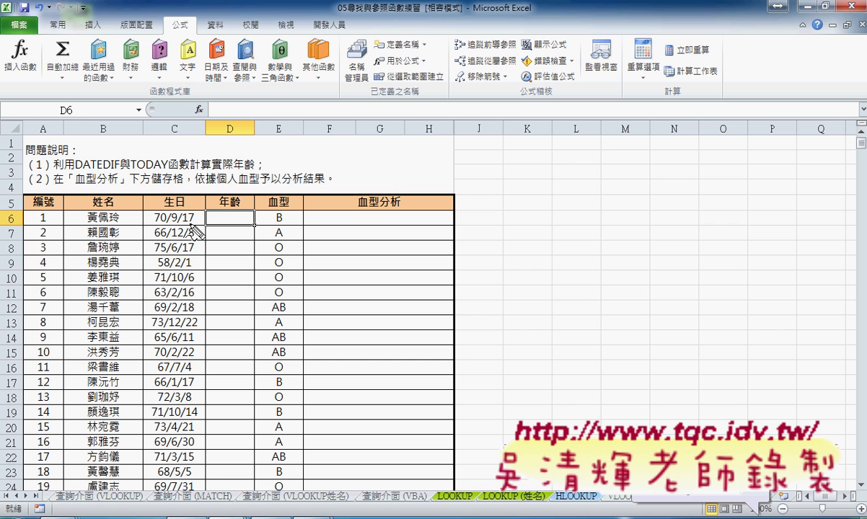
pyautogui.moveTo(189, 229); pyautogui.dragTo(157, 234)
pyautogui.moveTo(225, 211); pyautogui.dragTo(283, 225)
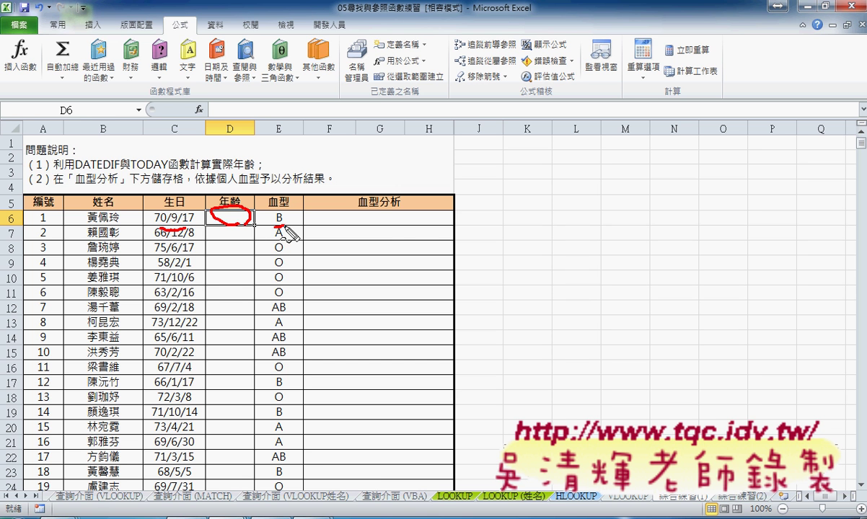
pyautogui.moveTo(410, 231); pyautogui.dragTo(412, 229)
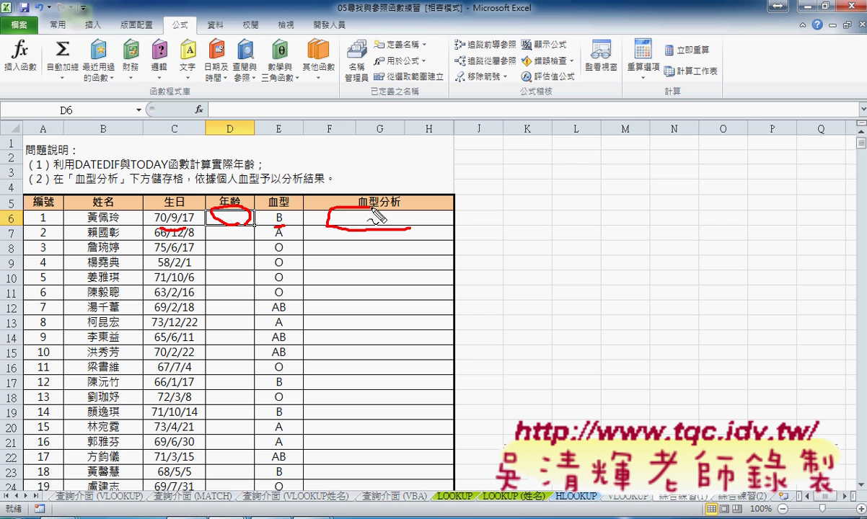
pyautogui.press('Escape')
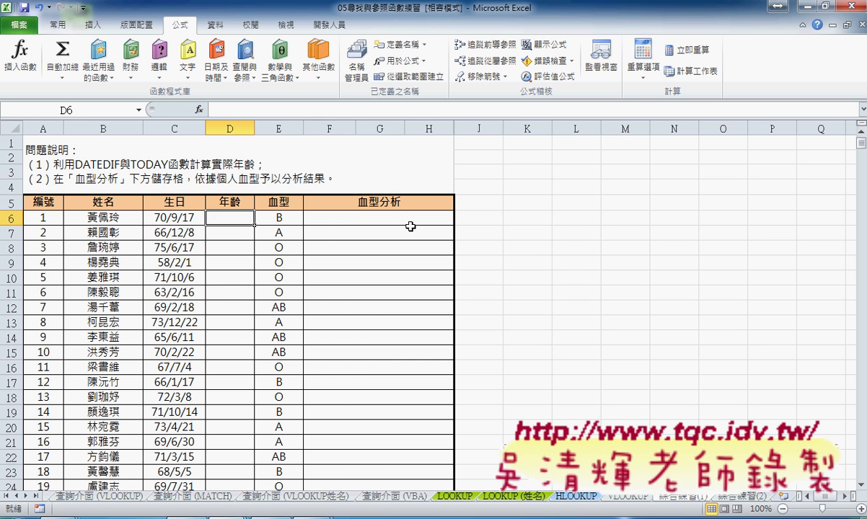
# Check E6's blood type B against the lookup entry in B29:C29, then select F6.
pyautogui.click(275, 218)
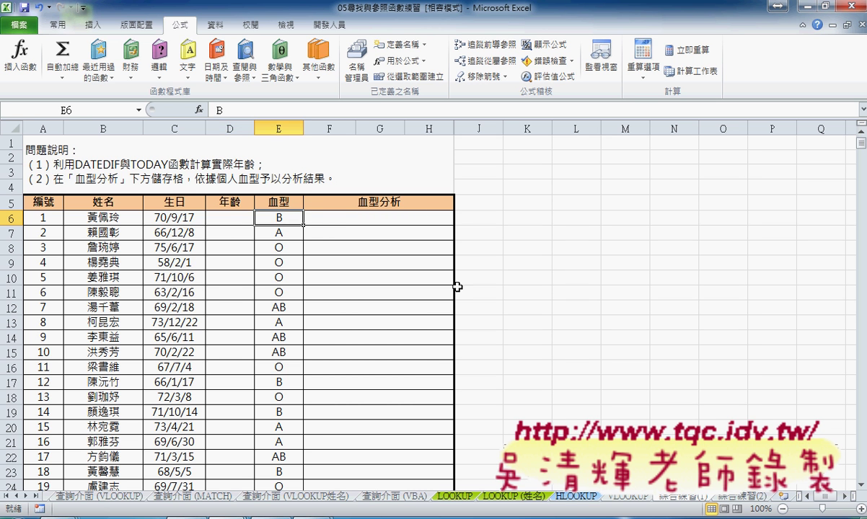
pyautogui.scroll(-4, 531, 306)
pyautogui.click(116, 445)
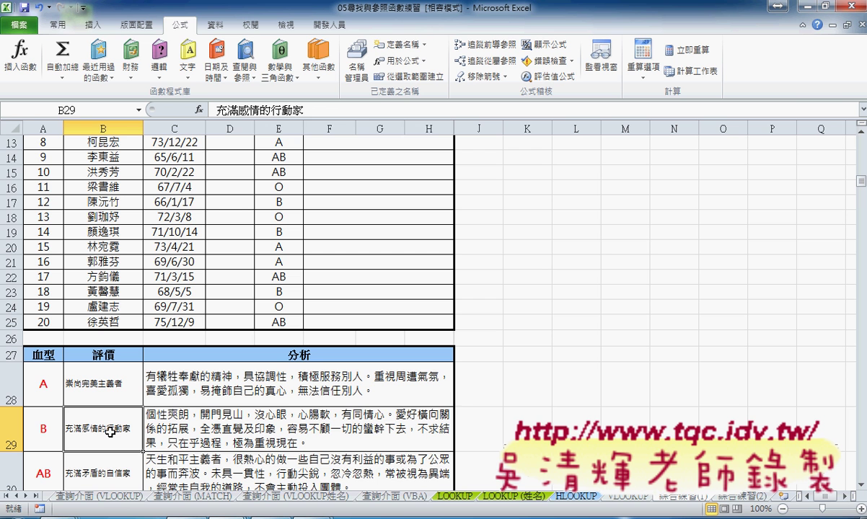
pyautogui.click(240, 406)
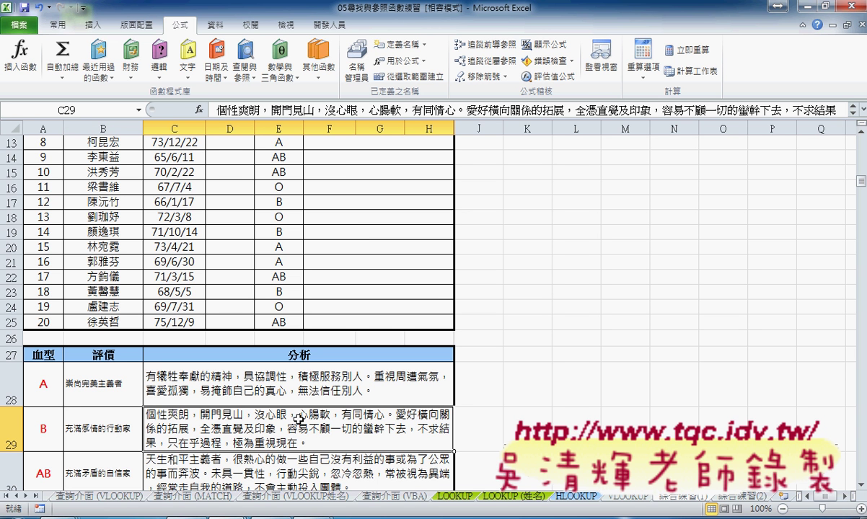
pyautogui.click(112, 431)
pyautogui.click(240, 433)
pyautogui.scroll(4, 256, 408)
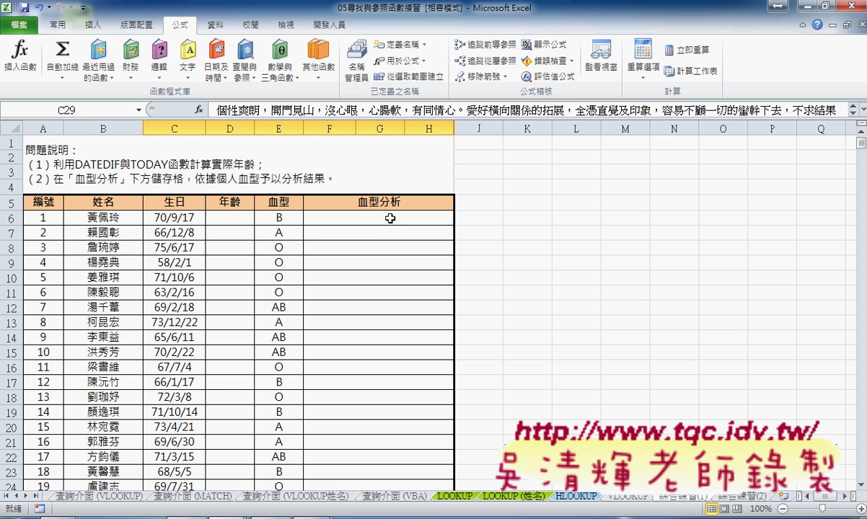
pyautogui.click(389, 218)
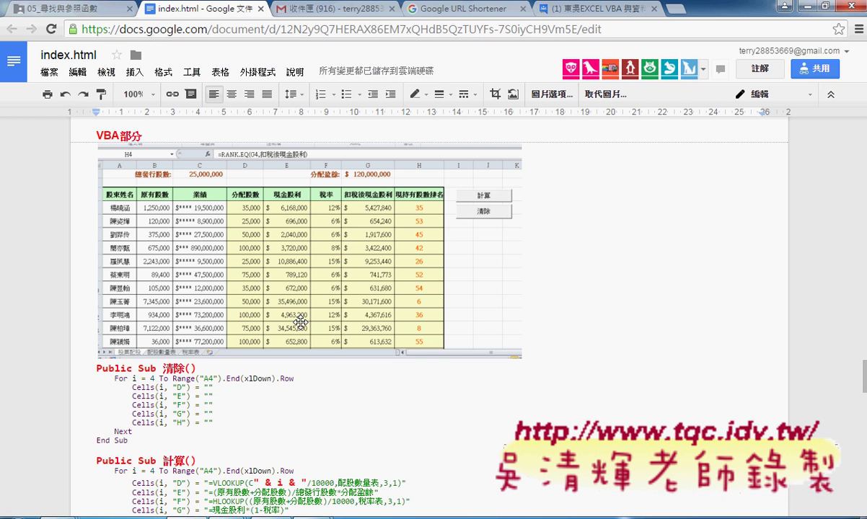
# Scroll Google Docs to the 綜合練習1的VBA程式碼 heading with its blood-type screenshot and macros.
pyautogui.scroll(-5, 300, 322)
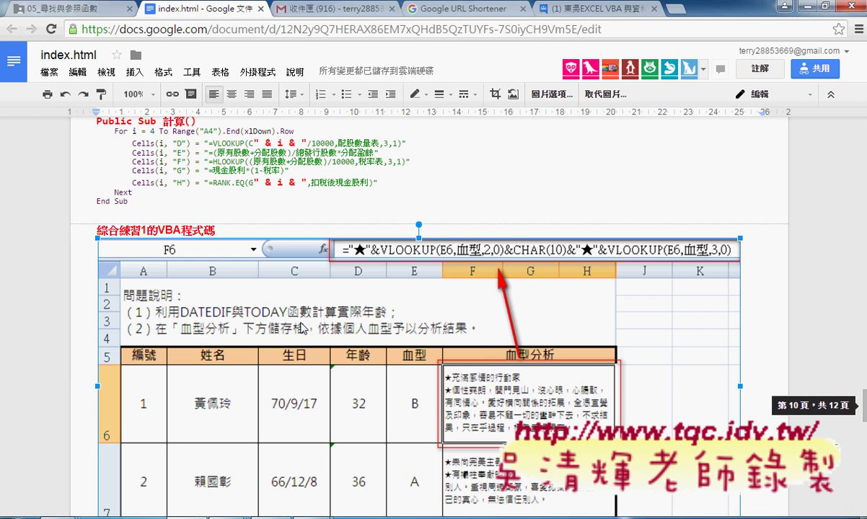
pyautogui.scroll(-2, 303, 329)
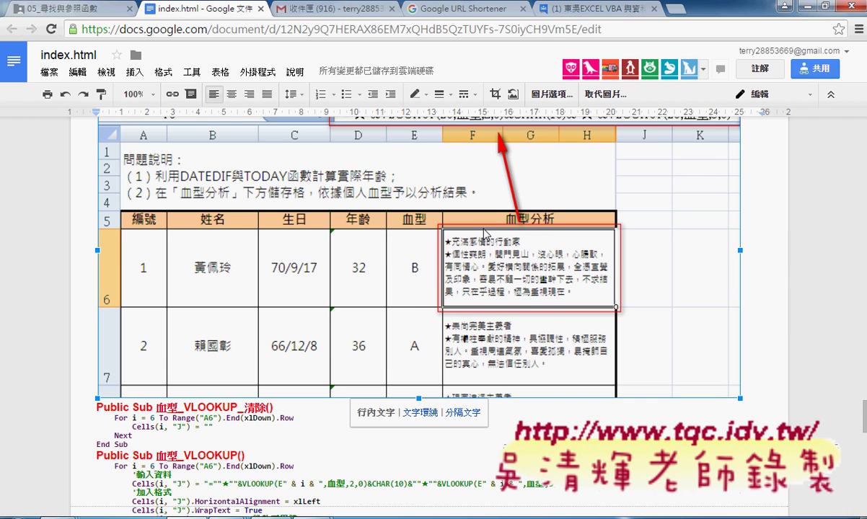
pyautogui.scroll(1, 462, 228)
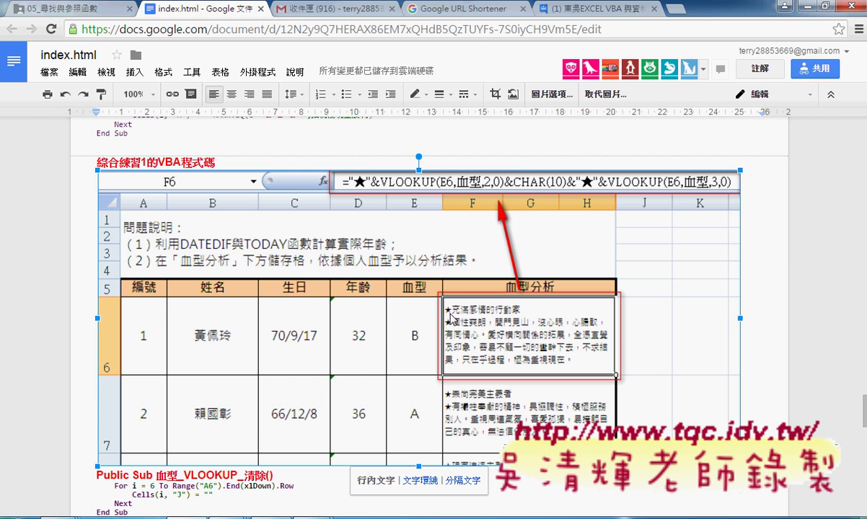
pyautogui.scroll(-2, 448, 315)
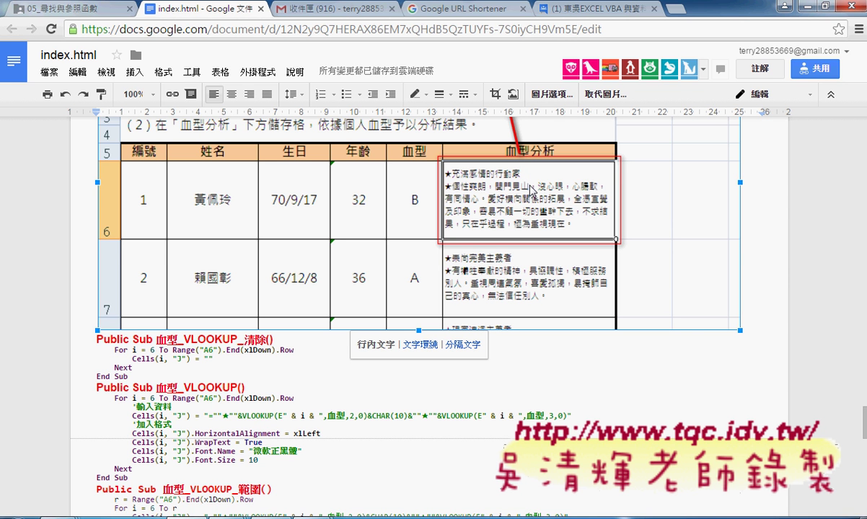
# In the blood-type workbook, set rows 6–25 to a row height of 100 via 列高, then select F6.
pyautogui.moveTo(246, 518)
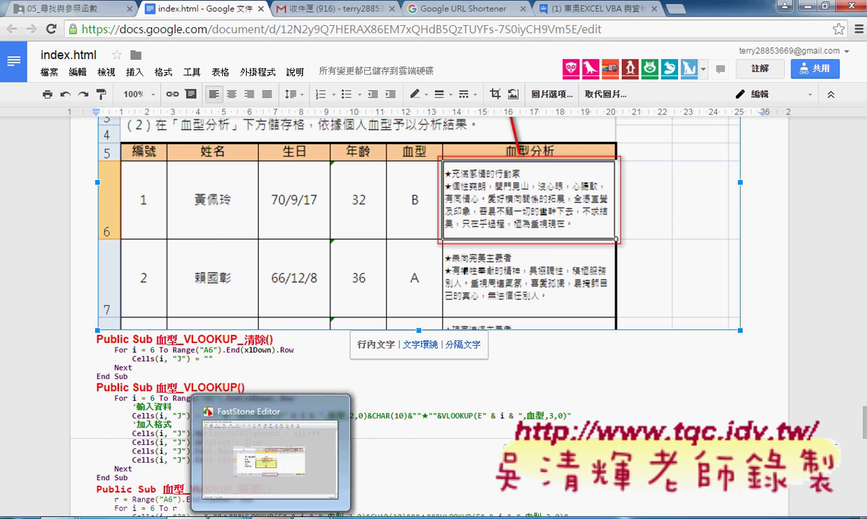
pyautogui.click(229, 459)
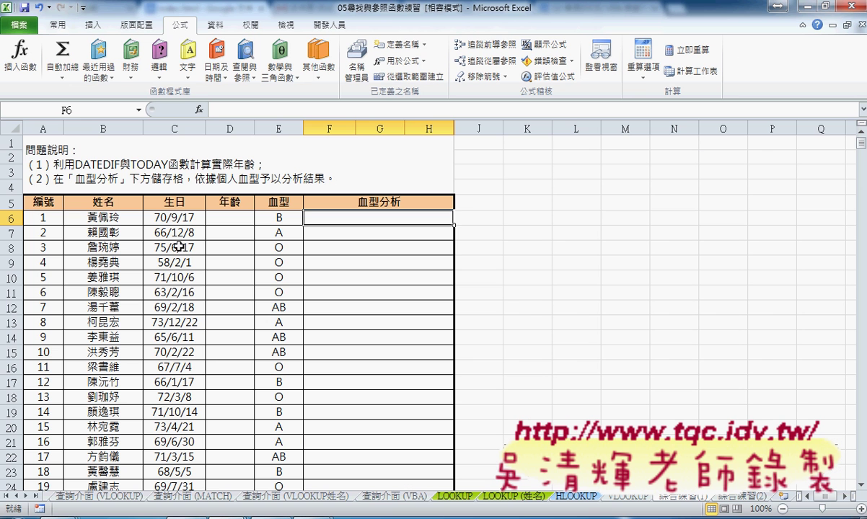
pyautogui.click(13, 219)
pyautogui.scroll(-2, 36, 318)
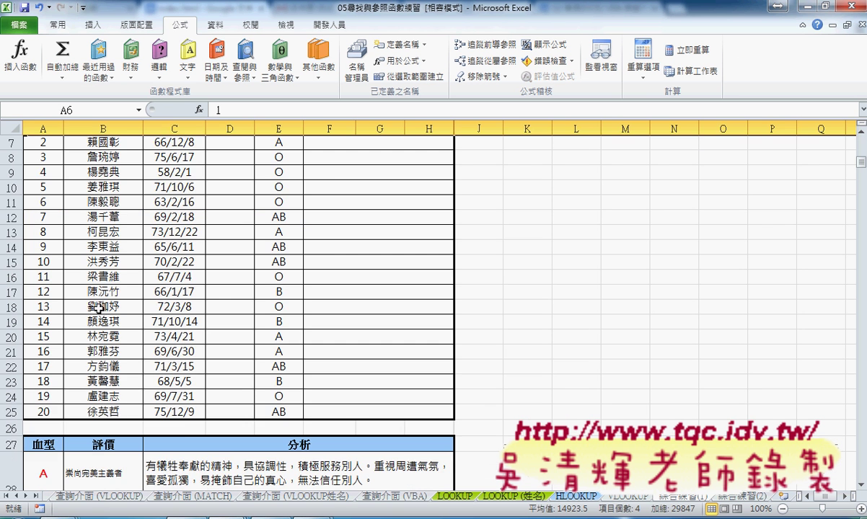
pyautogui.scroll(-1, 36, 317)
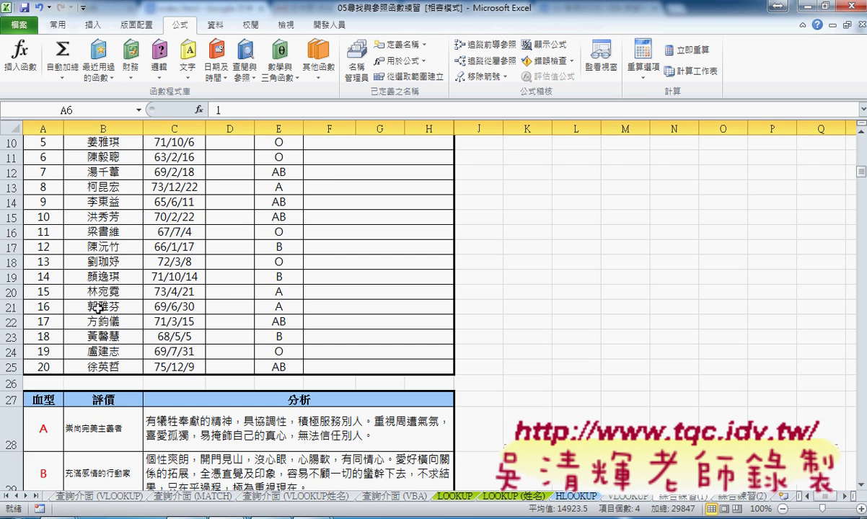
pyautogui.keyDown('shift'); pyautogui.click(3, 368); pyautogui.keyUp('shift')
pyautogui.scroll(3, 68, 339)
pyautogui.rightClick(137, 267)
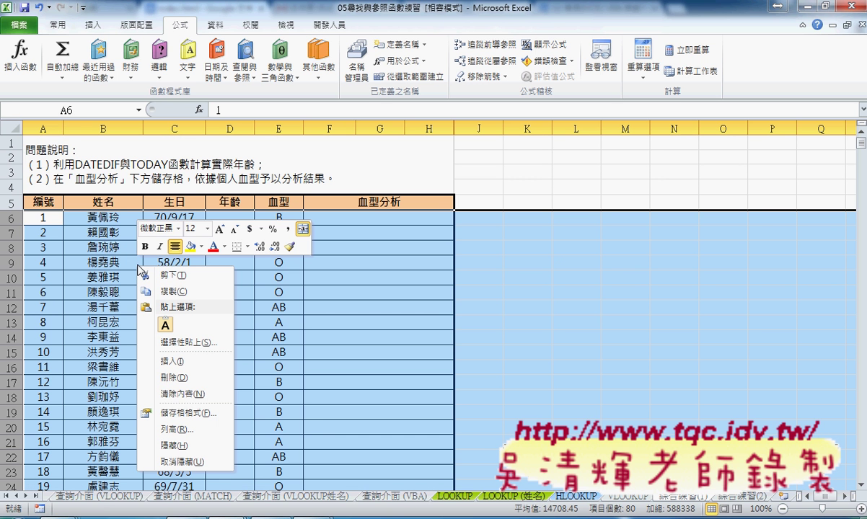
pyautogui.click(177, 429)
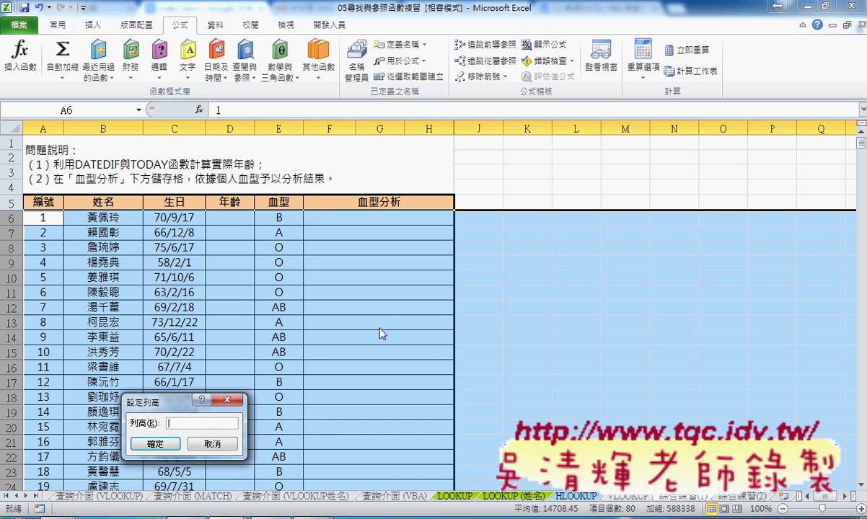
pyautogui.write('100')
pyautogui.press('Return')
pyautogui.click(363, 264)
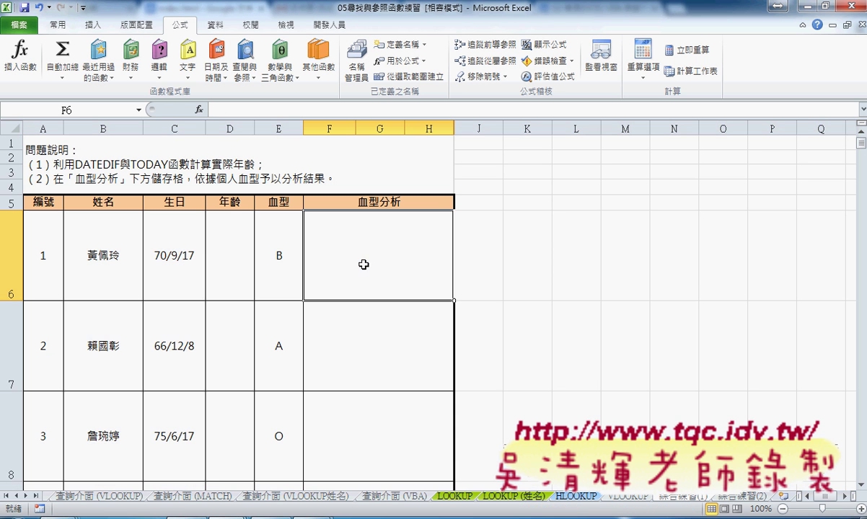